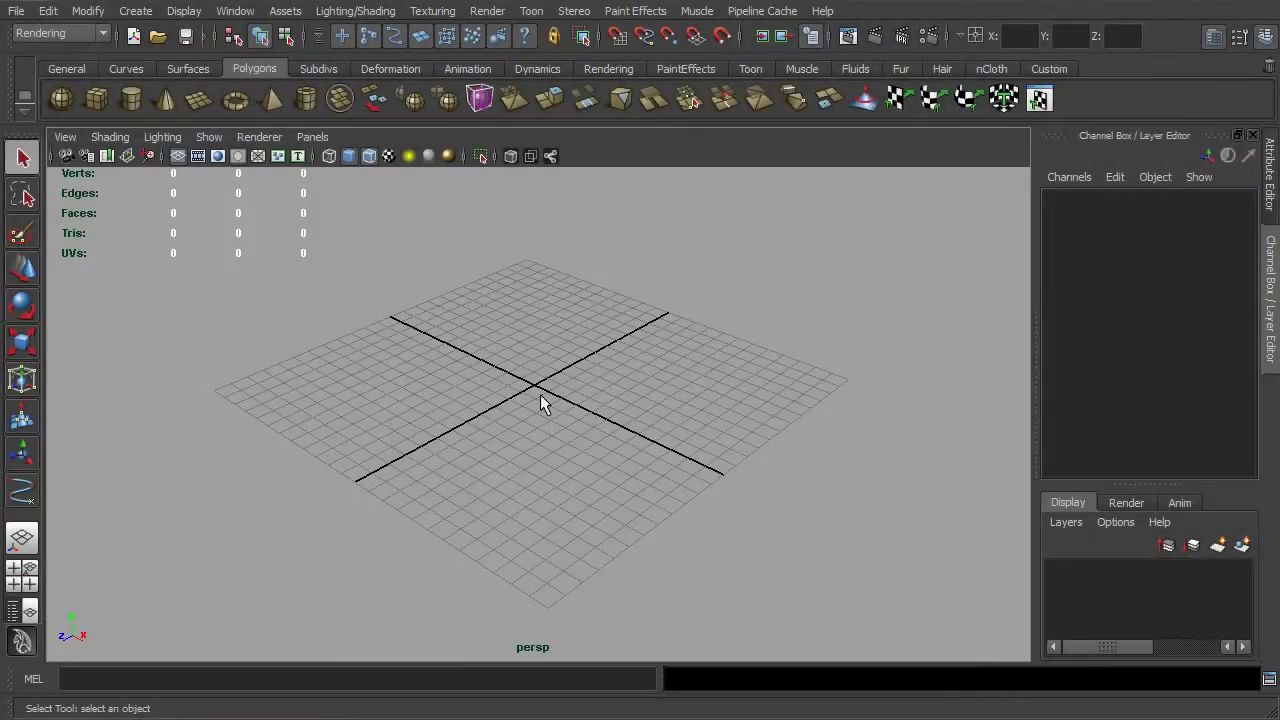
- Create a polygon plane and move it to the world origin with Translate 0
{"action": "left_click", "coordinate": [195, 102]}
{"action": "left_click_drag", "start_coordinate": [488, 364], "coordinate": [717, 382]}
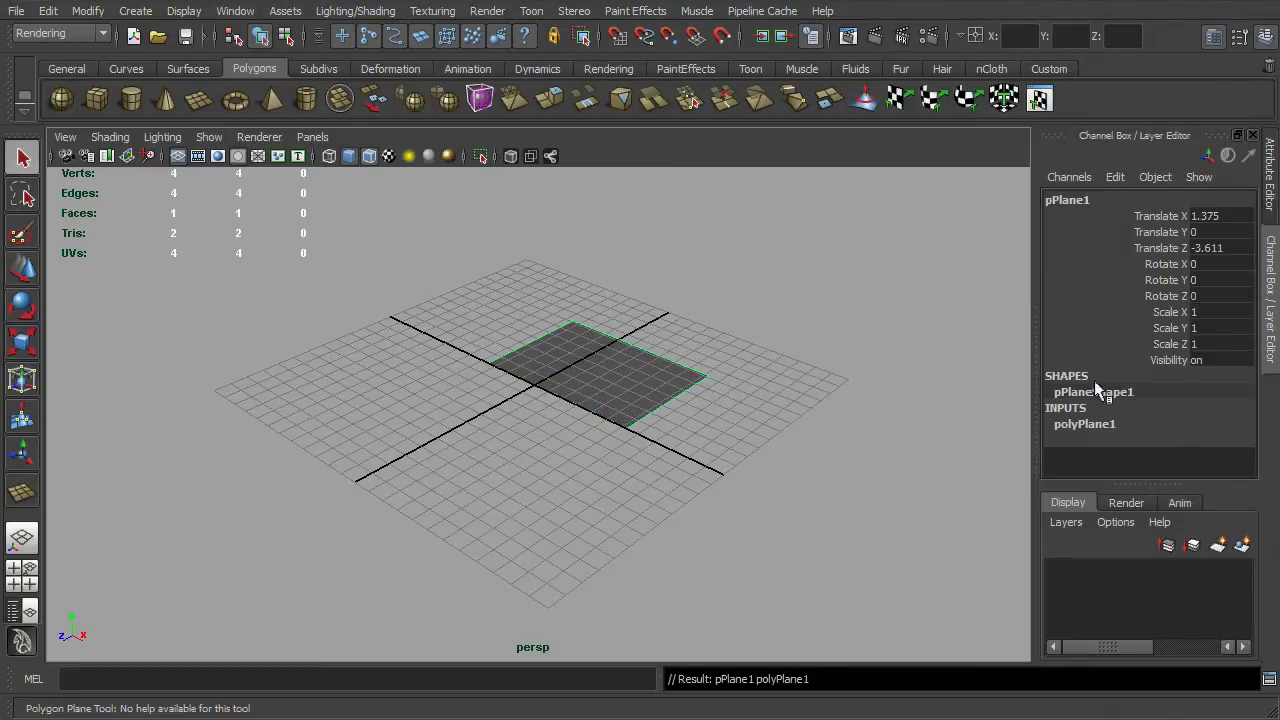
{"action": "left_click", "coordinate": [1225, 248]}
{"action": "type", "text": "0"}
{"action": "key", "text": "Return"}
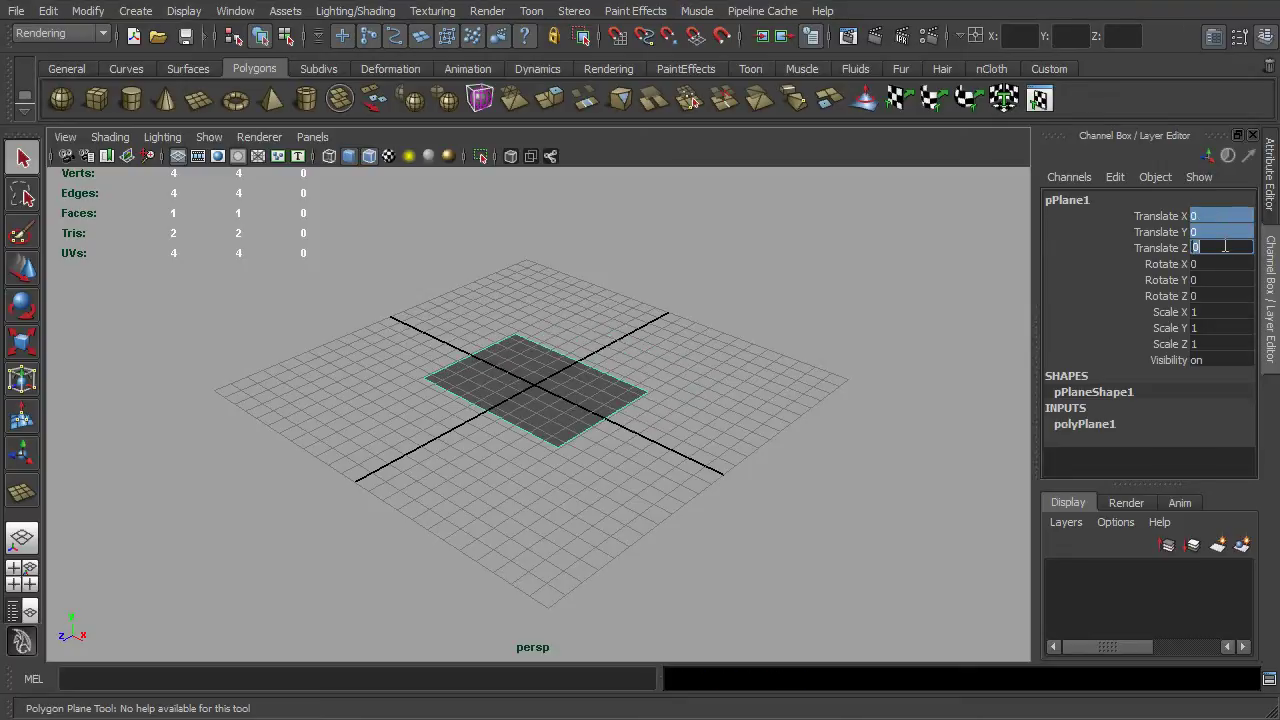
- Give the plane width and height 5 with 3 by 3 subdivisions
{"action": "left_click", "coordinate": [1110, 428]}
{"action": "scroll", "coordinate": [1133, 425], "scroll_direction": "down", "scroll_amount": 1}
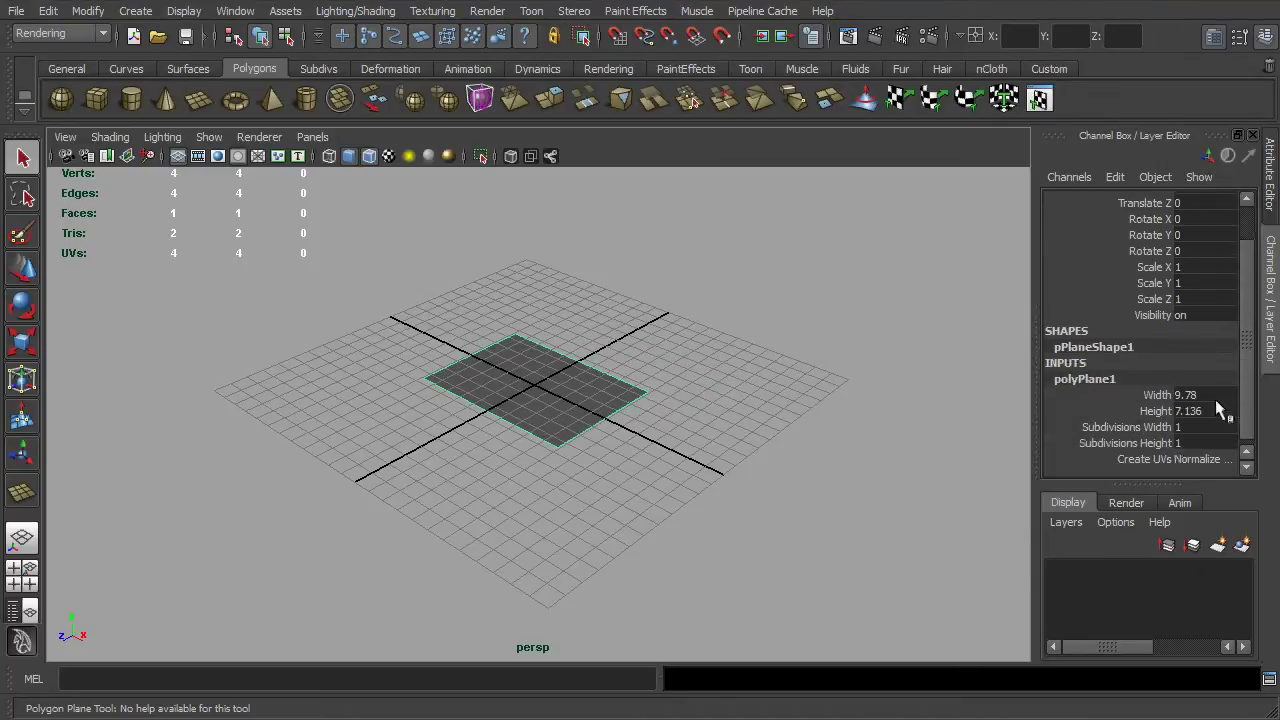
{"action": "left_click_drag", "start_coordinate": [1218, 395], "coordinate": [1219, 408]}
{"action": "type", "text": "5"}
{"action": "key", "text": "Tab"}
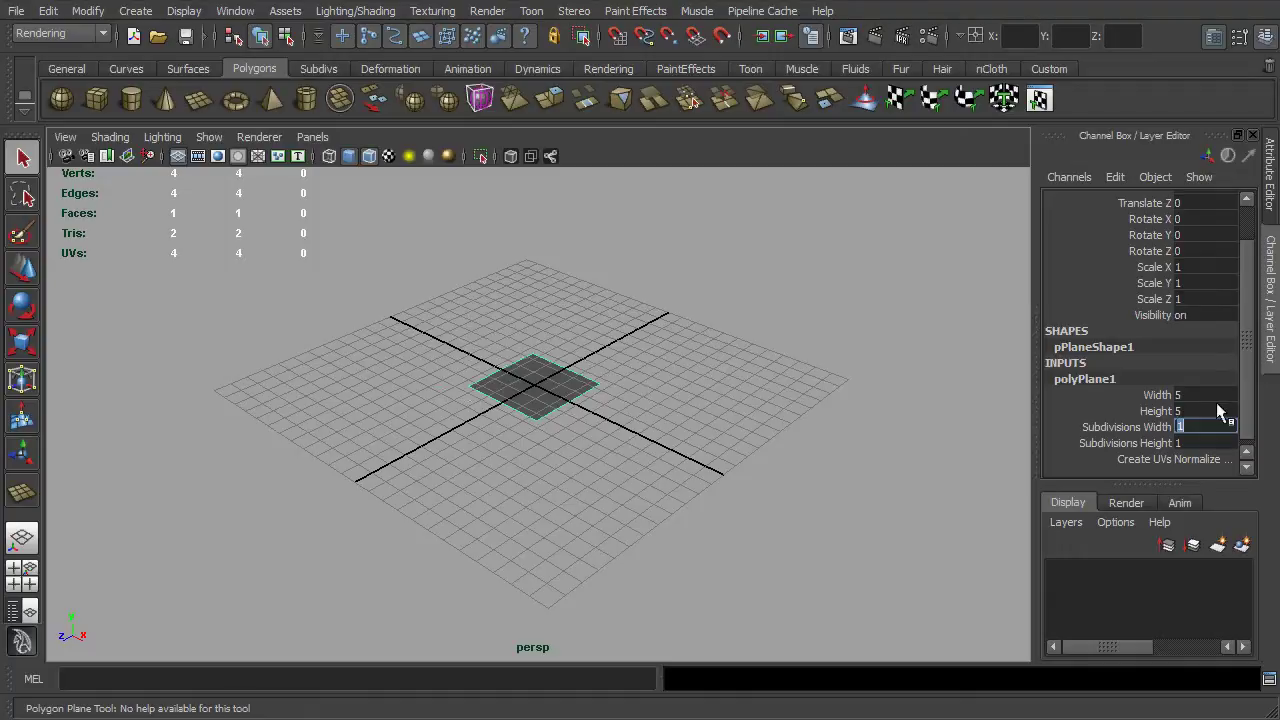
{"action": "type", "text": "3"}
{"action": "key", "text": "Tab"}
{"action": "type", "text": "3"}
{"action": "key", "text": "Tab"}
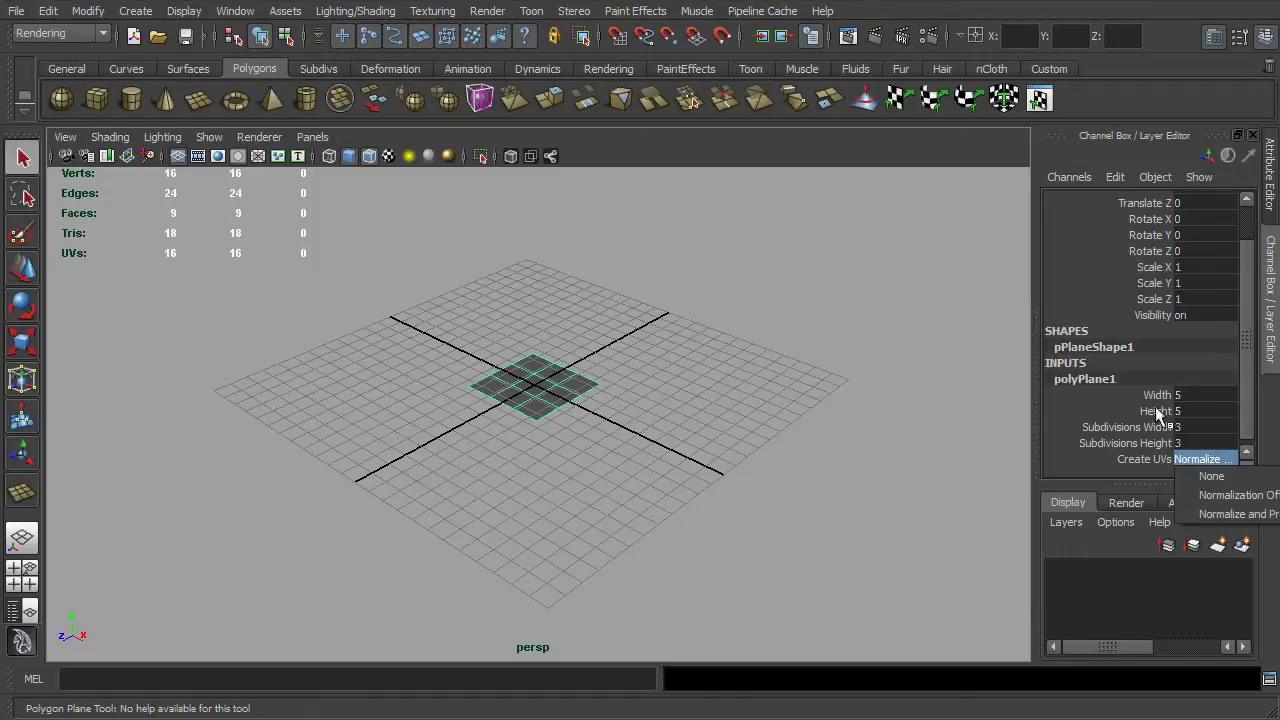
{"action": "scroll", "coordinate": [441, 412], "scroll_direction": "up", "scroll_amount": 4}
{"action": "right_click_drag", "start_coordinate": [497, 423], "coordinate": [588, 455], "text": "alt"}
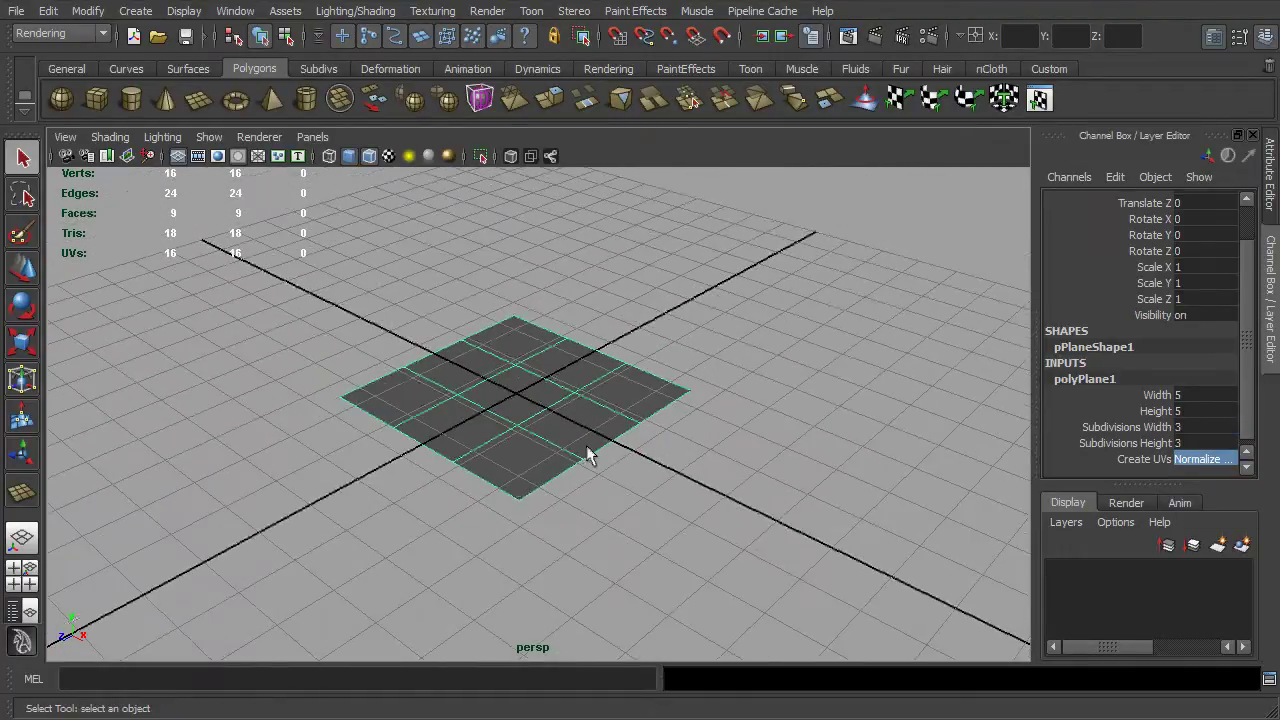
- Hide the viewport grid and recentre the view on the plane
{"action": "left_click", "coordinate": [177, 155]}
{"action": "left_click_drag", "start_coordinate": [580, 470], "coordinate": [620, 496], "text": "alt"}
{"action": "middle_click_drag", "start_coordinate": [611, 497], "coordinate": [597, 489], "text": "alt"}
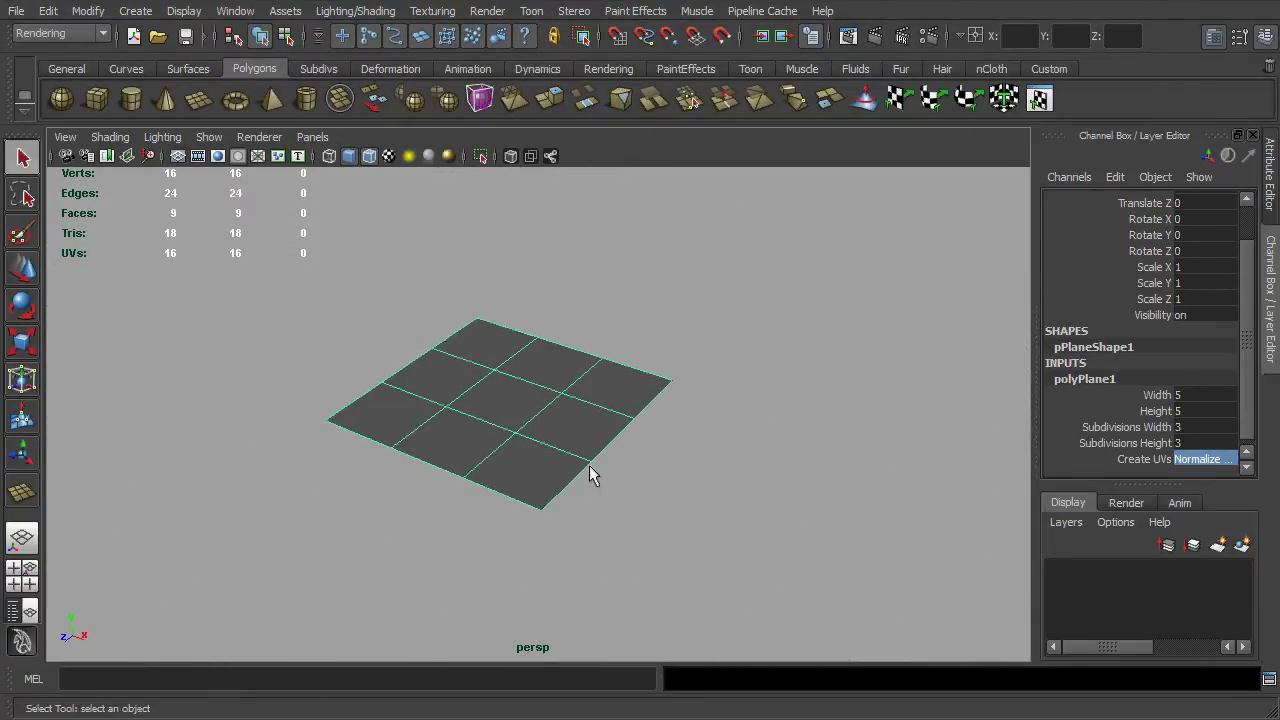
- Switch to the front view, pan the plane lower, and show the Curves shelf
{"action": "key", "text": "space"}
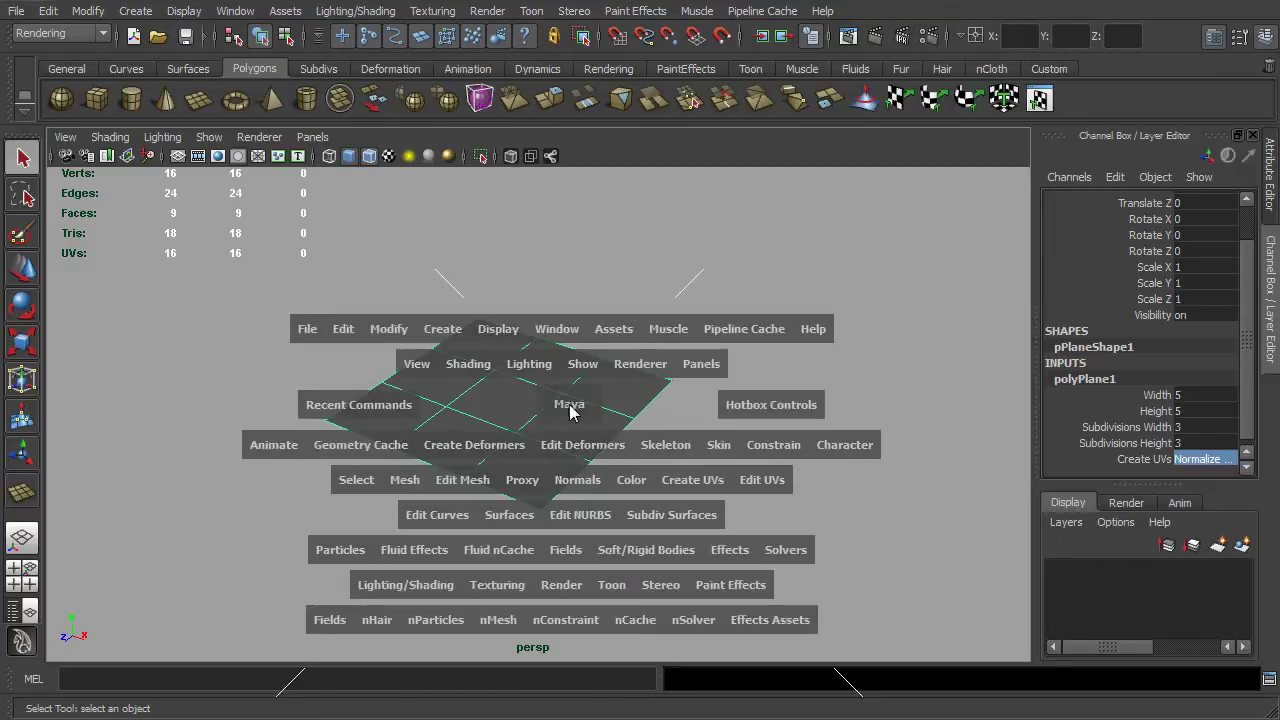
{"action": "left_click_drag", "start_coordinate": [568, 410], "coordinate": [563, 451]}
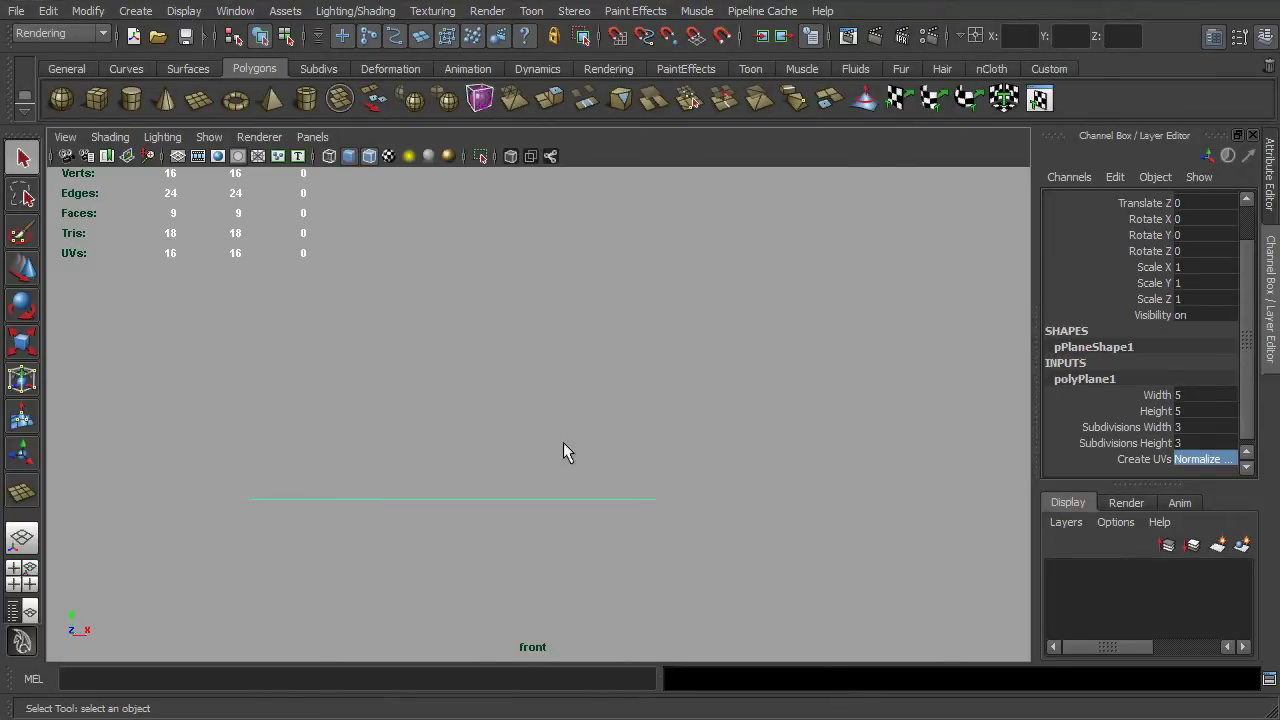
{"action": "middle_click_drag", "start_coordinate": [563, 451], "coordinate": [542, 514], "text": "alt"}
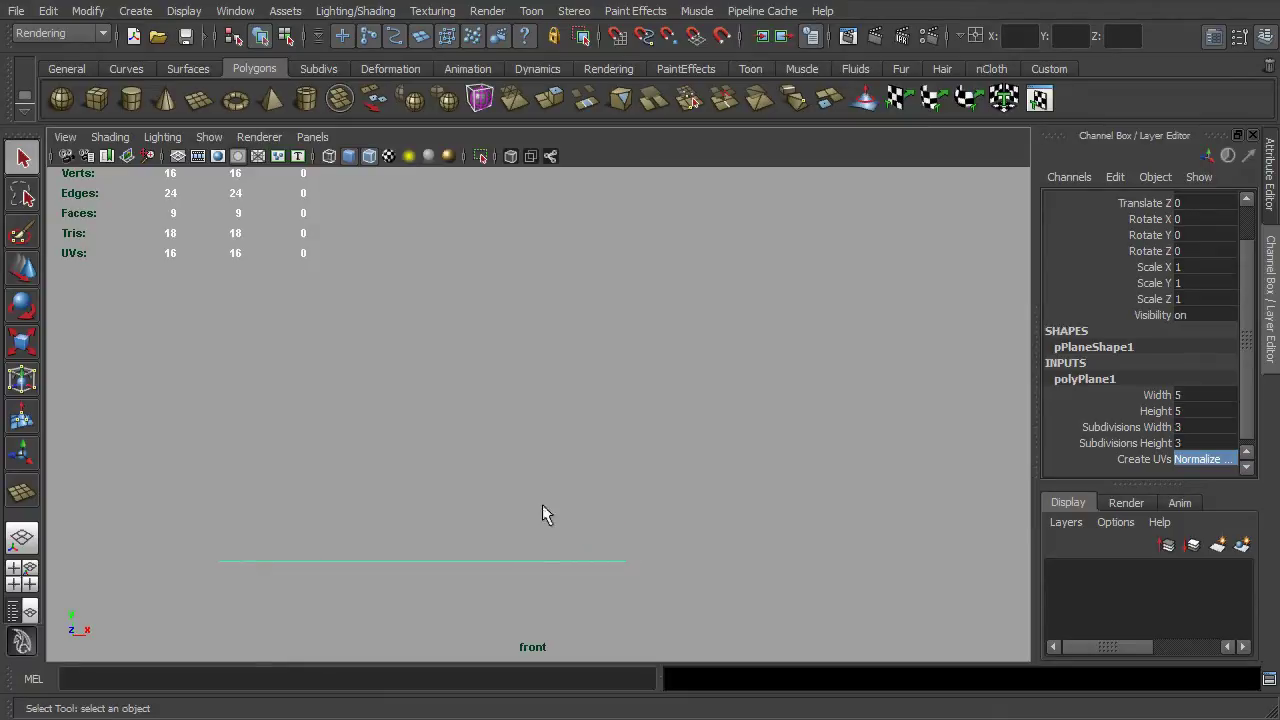
{"action": "left_click", "coordinate": [144, 69]}
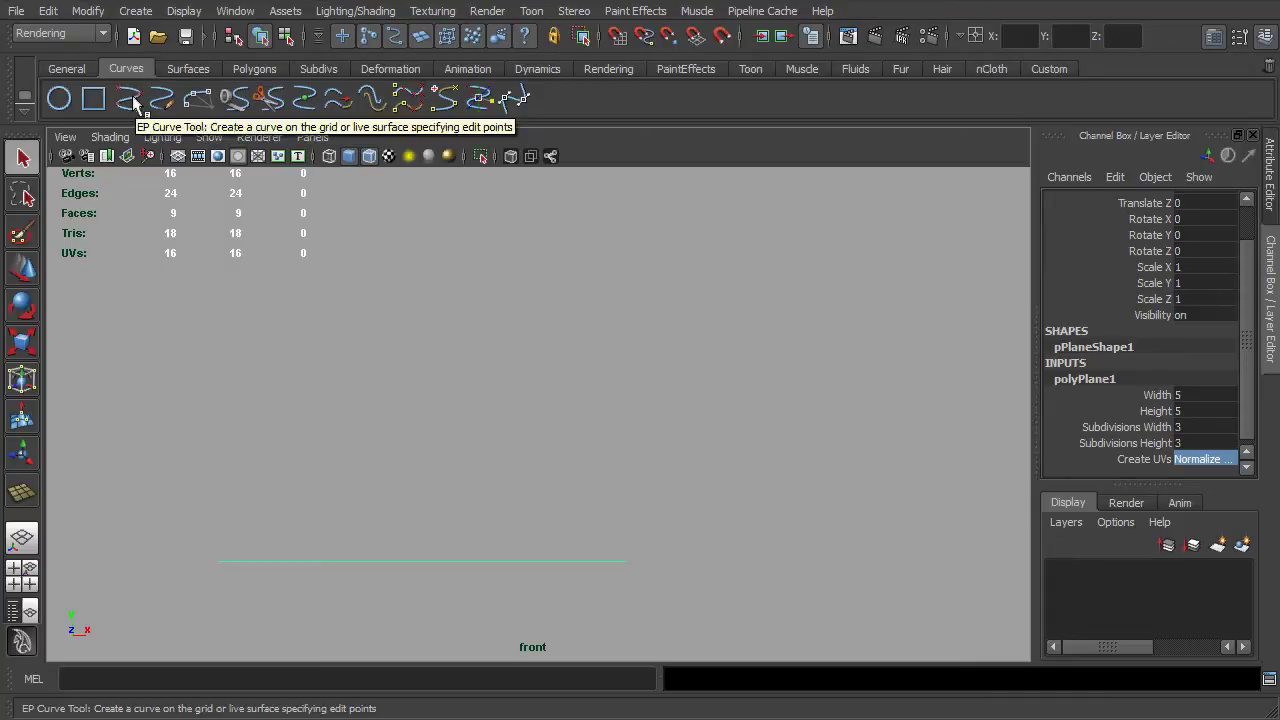
- Start an EP curve at the plane centre, extending right and bending upward
{"action": "left_click", "coordinate": [543, 416]}
{"action": "key", "text": "y"}
{"action": "scroll", "coordinate": [543, 416], "scroll_direction": "down", "scroll_amount": 2}
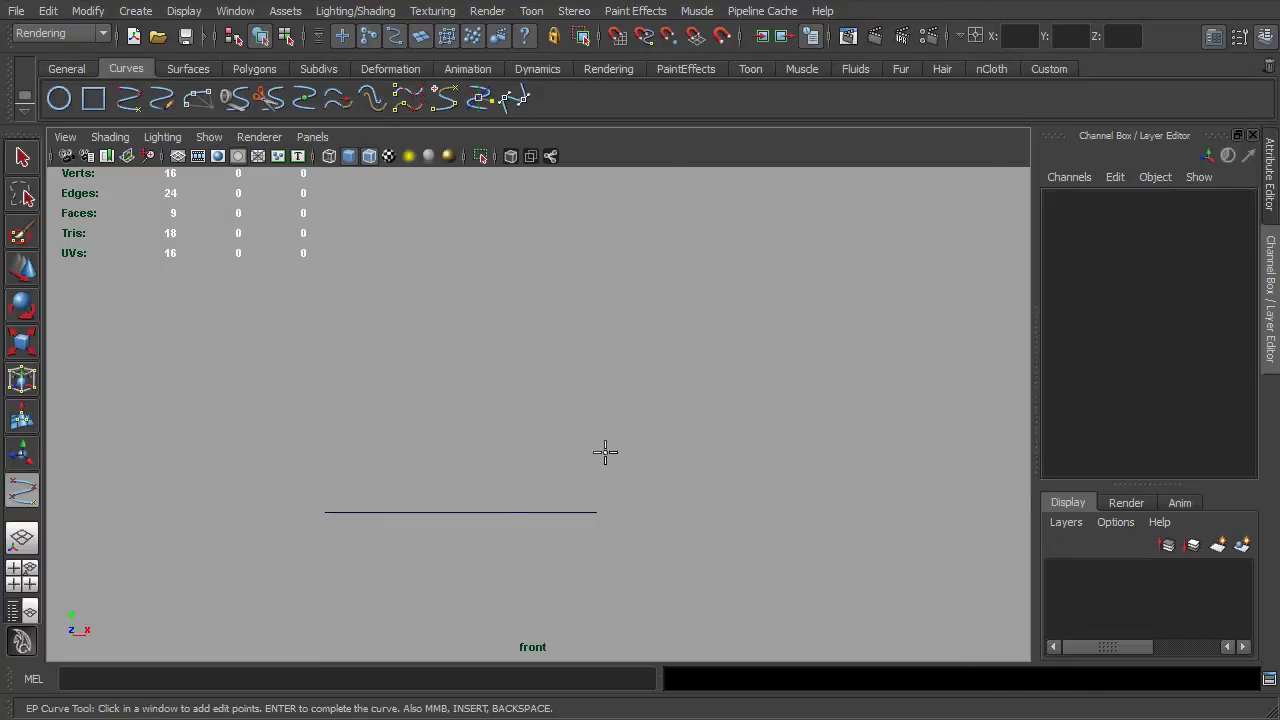
{"action": "left_click", "coordinate": [456, 512]}
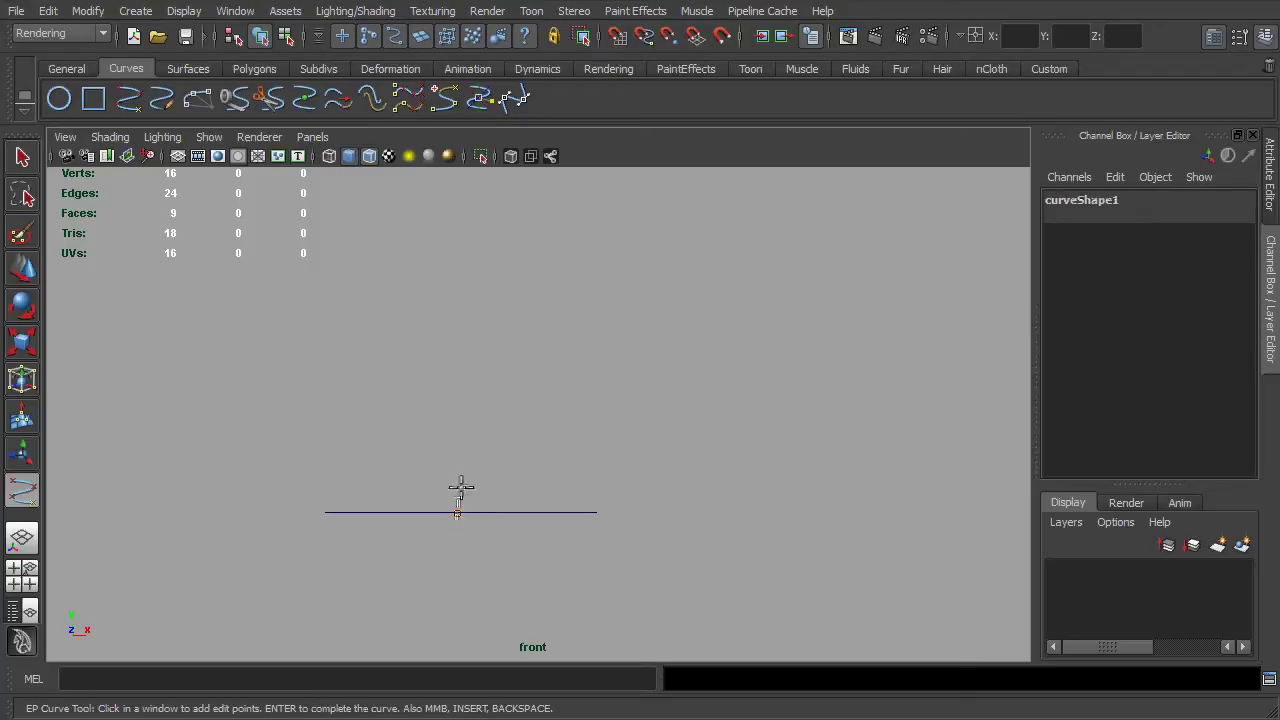
{"action": "left_click", "coordinate": [562, 470]}
{"action": "left_click", "coordinate": [606, 468]}
{"action": "left_click", "coordinate": [652, 441]}
{"action": "left_click", "coordinate": [677, 382]}
- Carry the curve over the top and curl it inward into a spiral, then finish it
{"action": "left_click", "coordinate": [684, 308]}
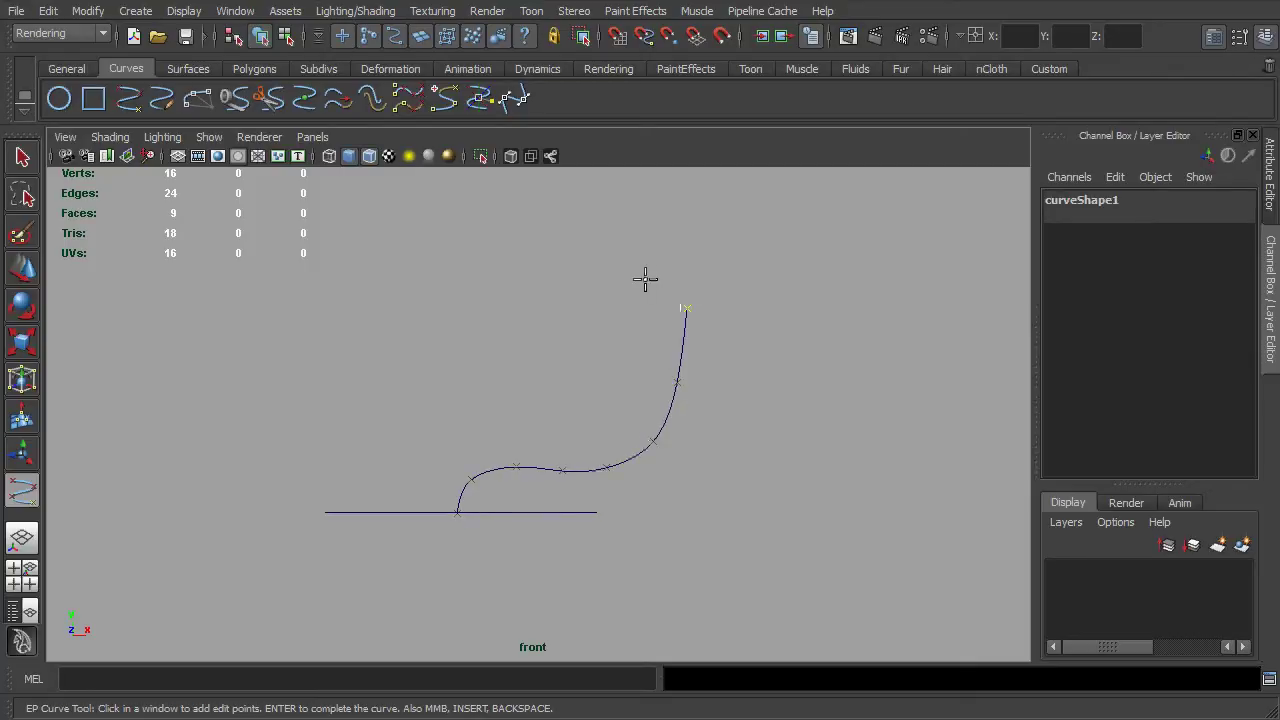
{"action": "left_click", "coordinate": [593, 263]}
{"action": "left_click", "coordinate": [500, 262]}
{"action": "left_click", "coordinate": [477, 324]}
{"action": "left_click", "coordinate": [484, 357]}
{"action": "left_click", "coordinate": [555, 372]}
{"action": "left_click", "coordinate": [579, 340]}
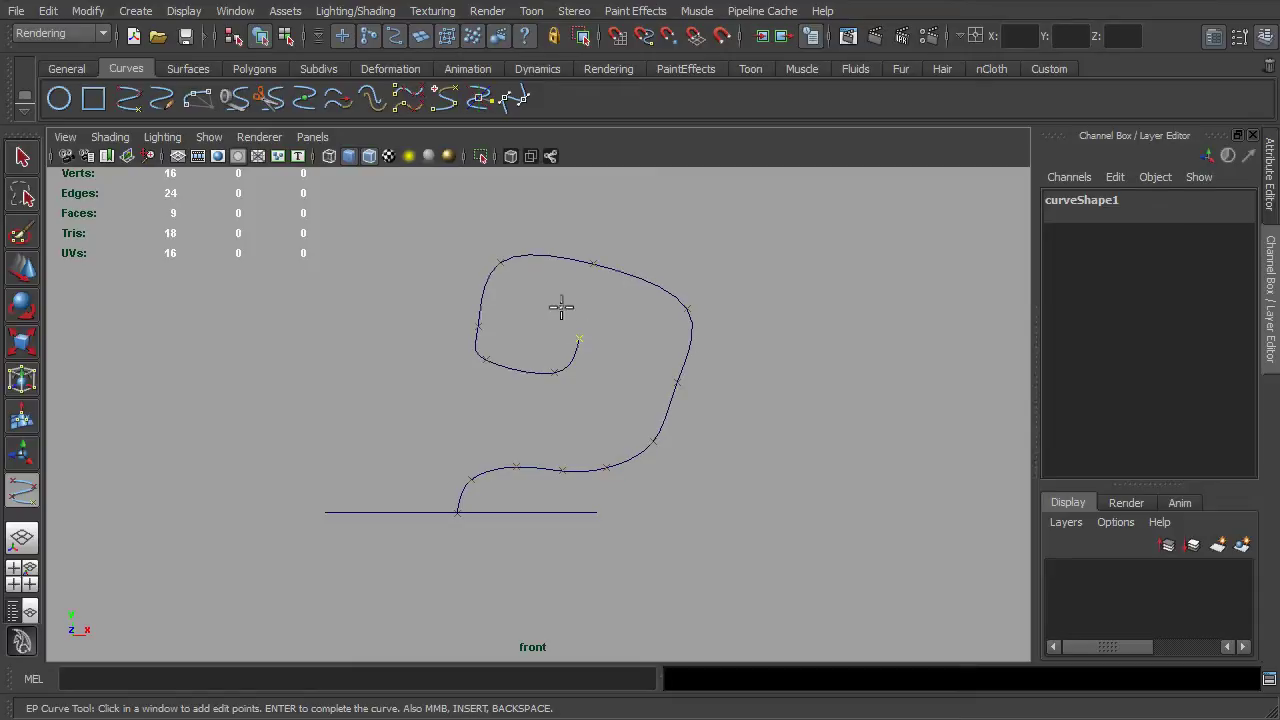
{"action": "left_click", "coordinate": [561, 308]}
{"action": "key", "text": "q"}
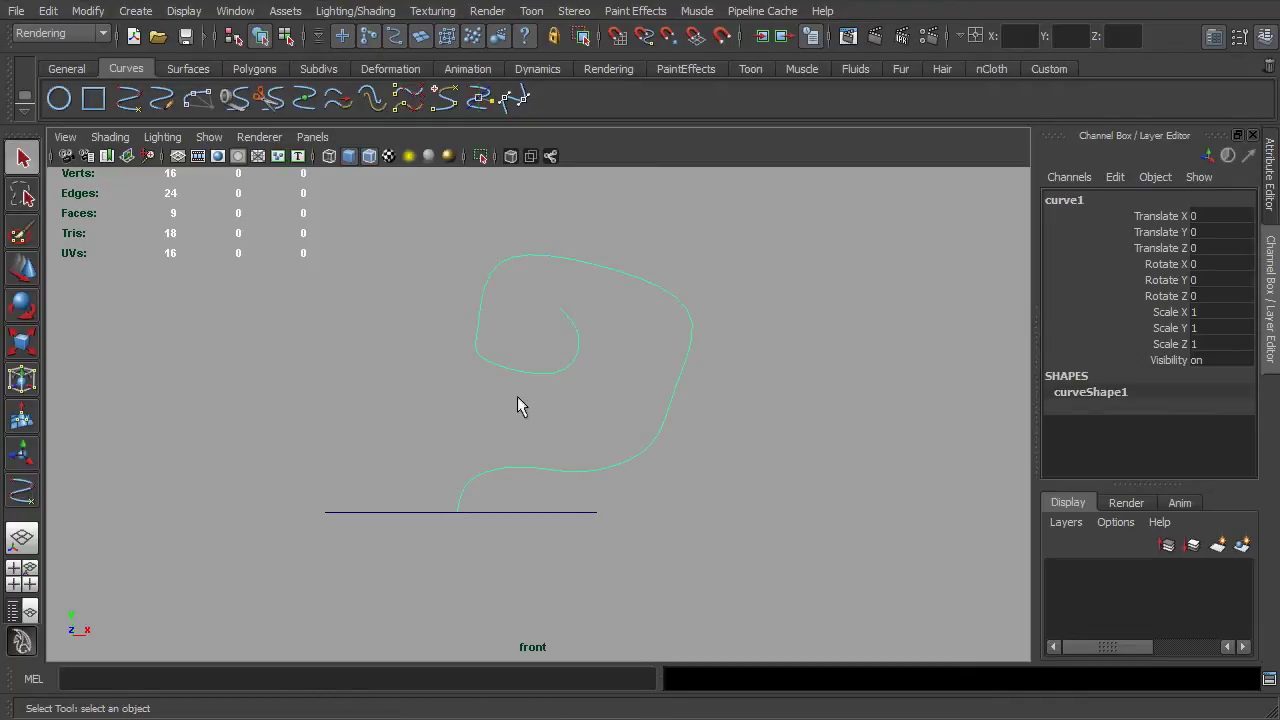
- Return to the perspective view and tumble around the plane and curve
{"action": "key", "text": "space"}
{"action": "left_click_drag", "start_coordinate": [517, 396], "coordinate": [517, 352]}
{"action": "left_click_drag", "start_coordinate": [591, 422], "coordinate": [318, 496], "text": "alt"}
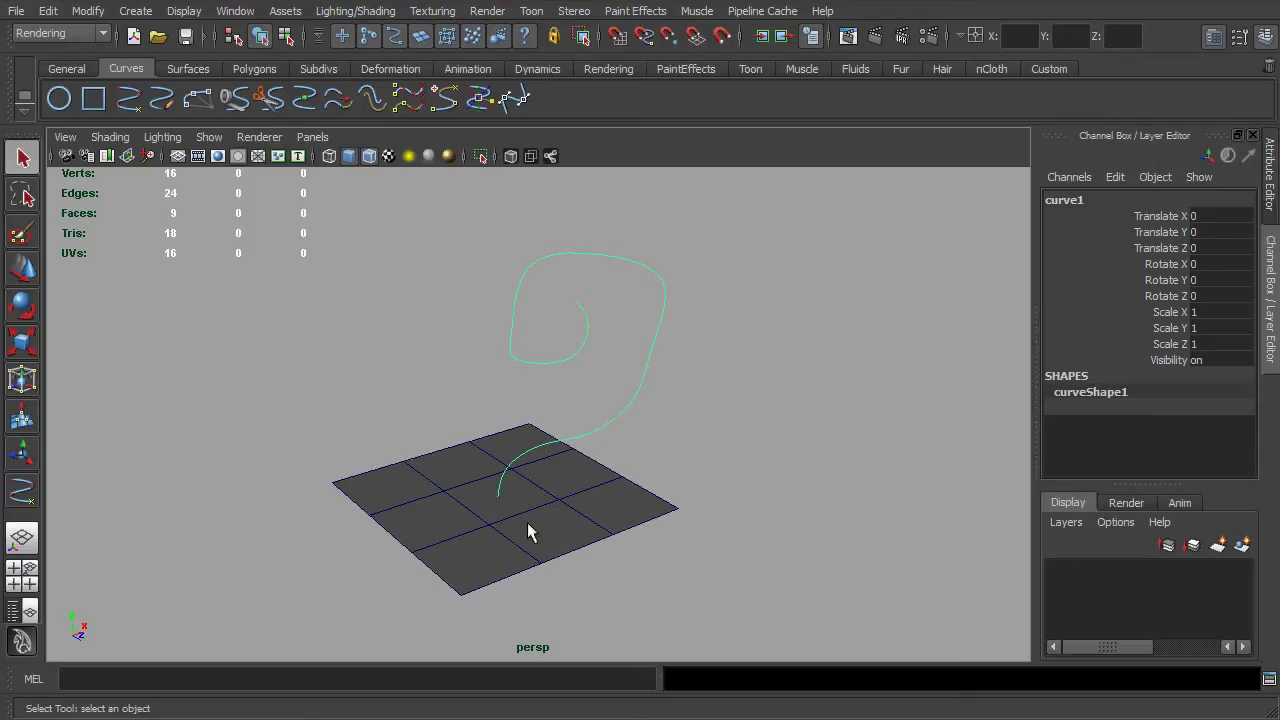
- Select the plane's centre face plus the spiral curve, with the Polygons shelf showing
{"action": "left_click", "coordinate": [565, 530]}
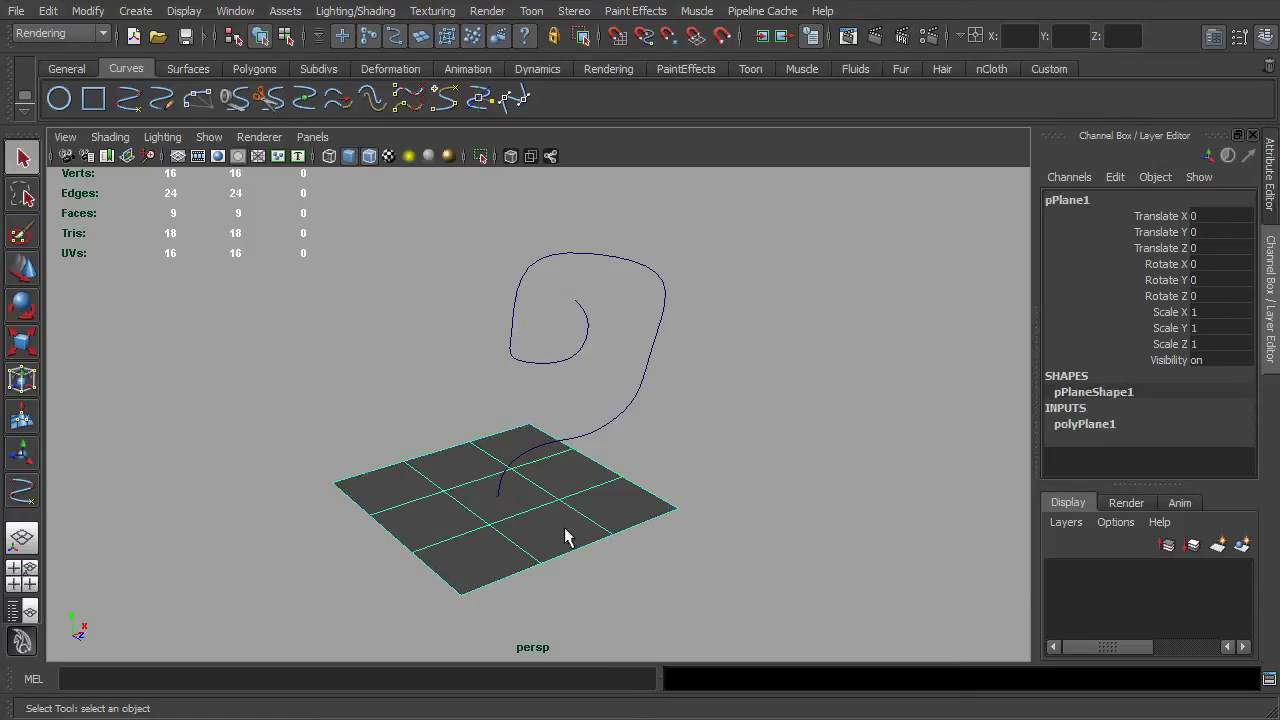
{"action": "left_click", "coordinate": [256, 69]}
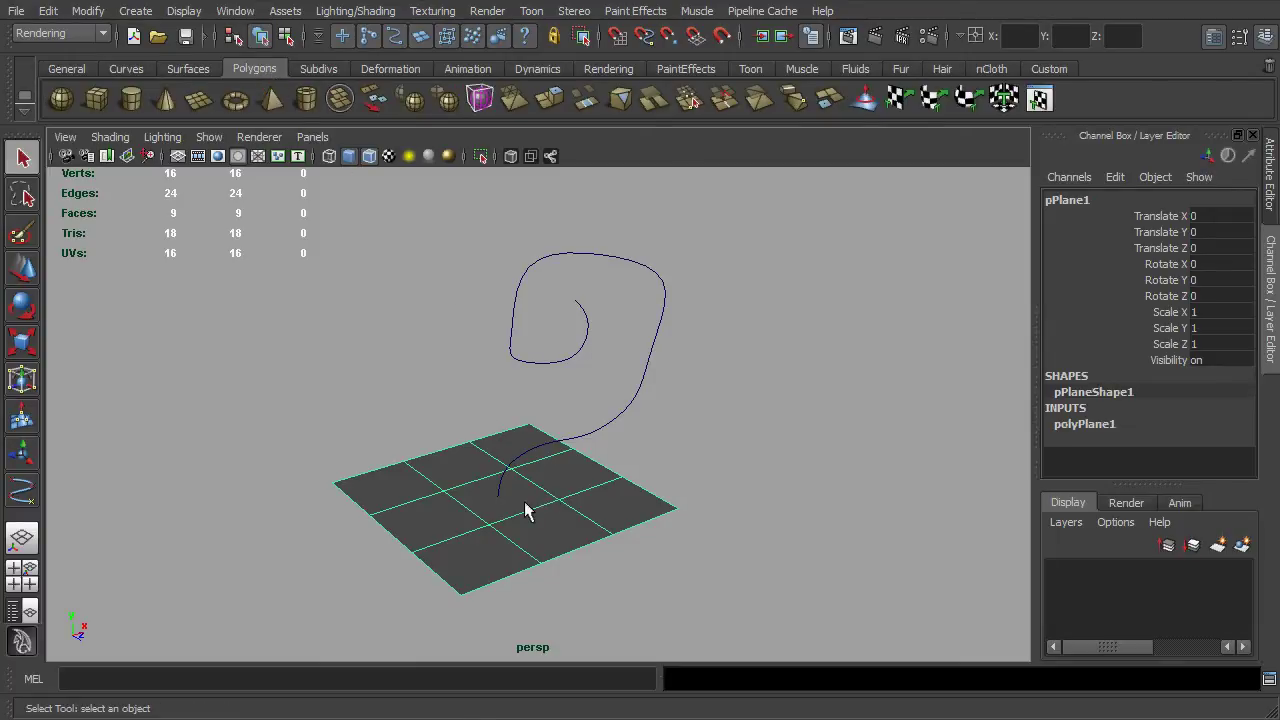
{"action": "right_click_drag", "start_coordinate": [527, 510], "coordinate": [530, 552]}
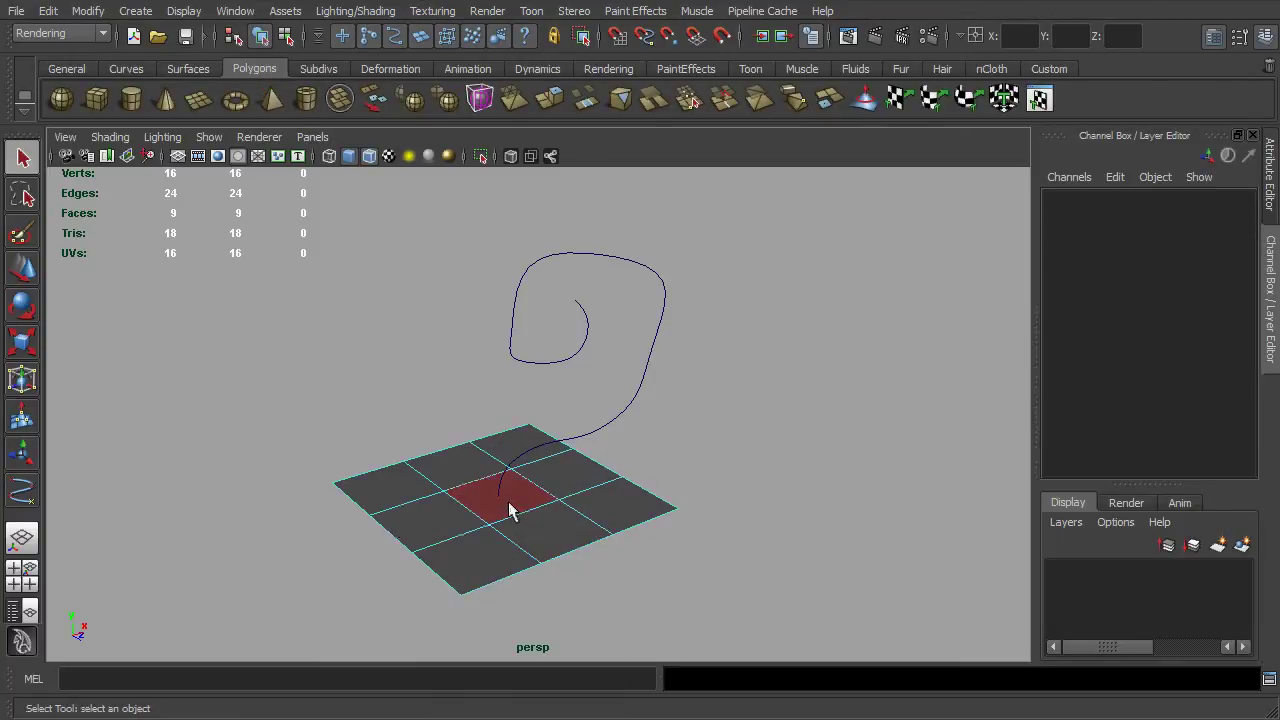
{"action": "left_click", "coordinate": [509, 511]}
{"action": "middle_click_drag", "start_coordinate": [597, 500], "coordinate": [490, 450], "text": "alt"}
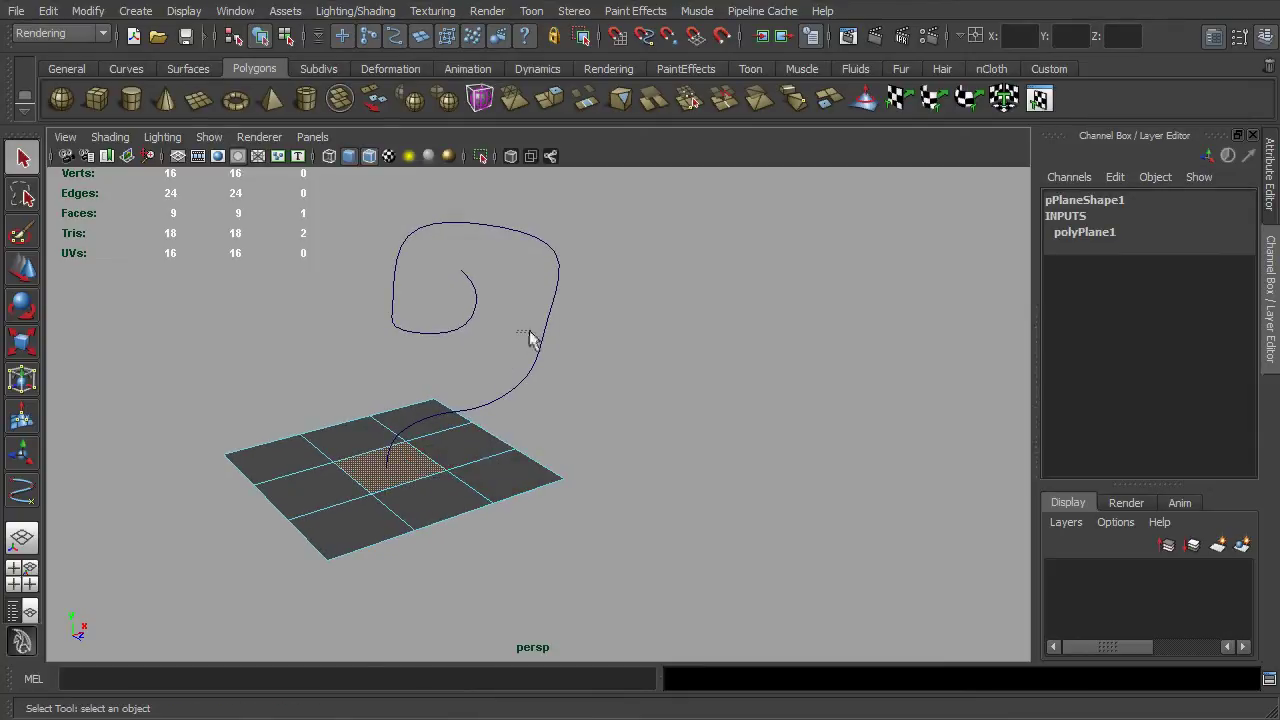
{"action": "left_click", "coordinate": [531, 340]}
{"action": "middle_click_drag", "start_coordinate": [583, 366], "coordinate": [655, 372], "text": "alt"}
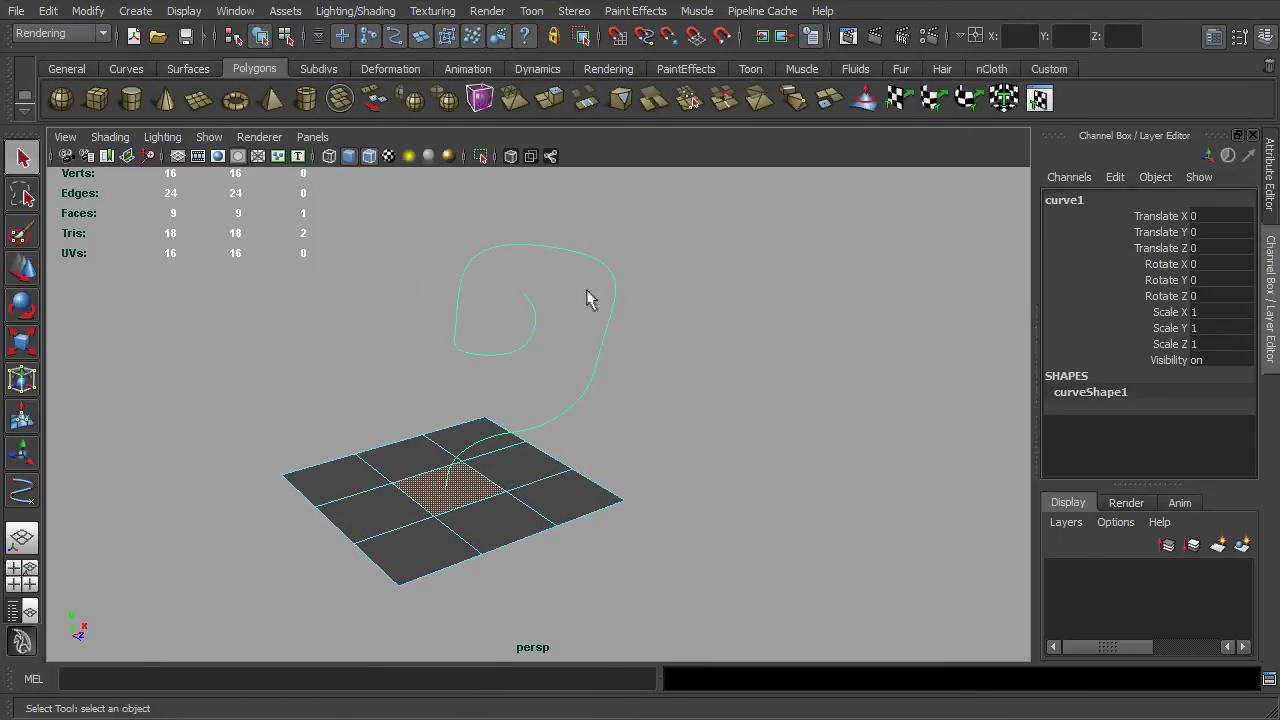
- Reset the Extrude Face options to defaults and extrude the centre face along the selected curve
{"action": "double_click", "coordinate": [553, 100]}
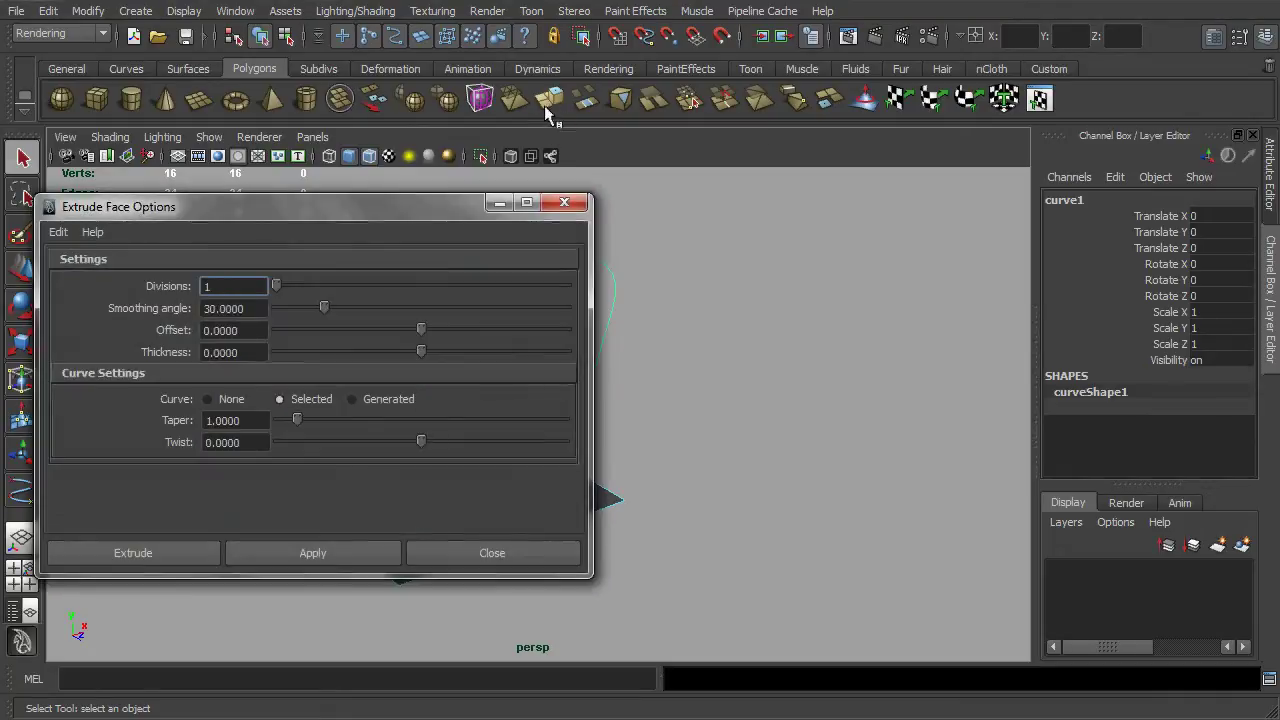
{"action": "left_click_drag", "start_coordinate": [373, 212], "coordinate": [924, 159]}
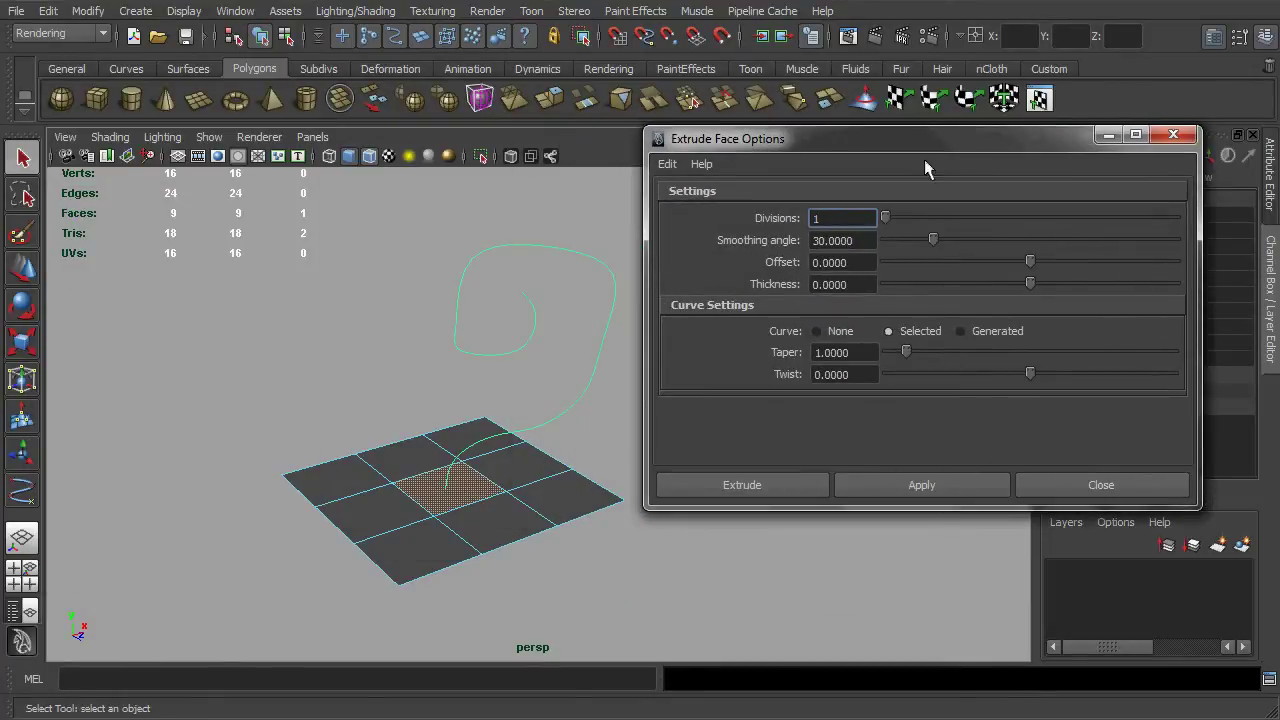
{"action": "left_click", "coordinate": [667, 165]}
{"action": "left_click", "coordinate": [700, 203]}
{"action": "left_click", "coordinate": [938, 486]}
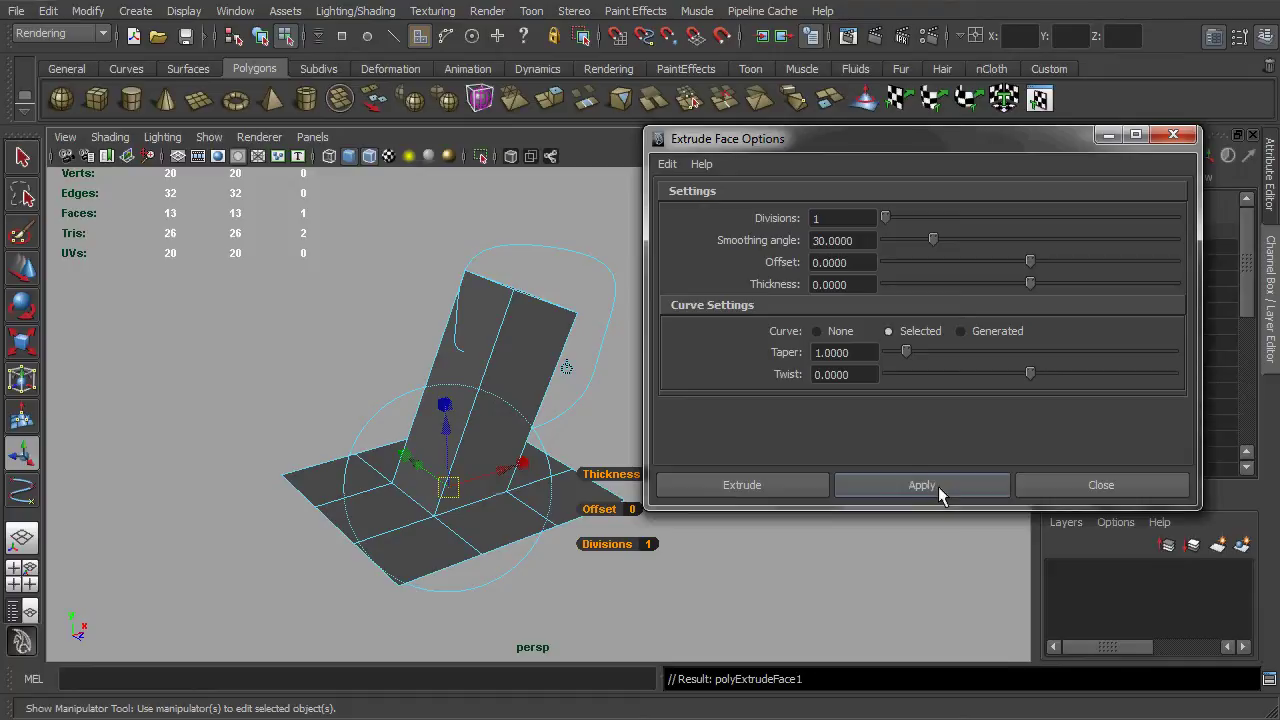
- Raise polyExtrudeFace1 Divisions to 25 and set Taper to 0
{"action": "left_click", "coordinate": [1081, 486]}
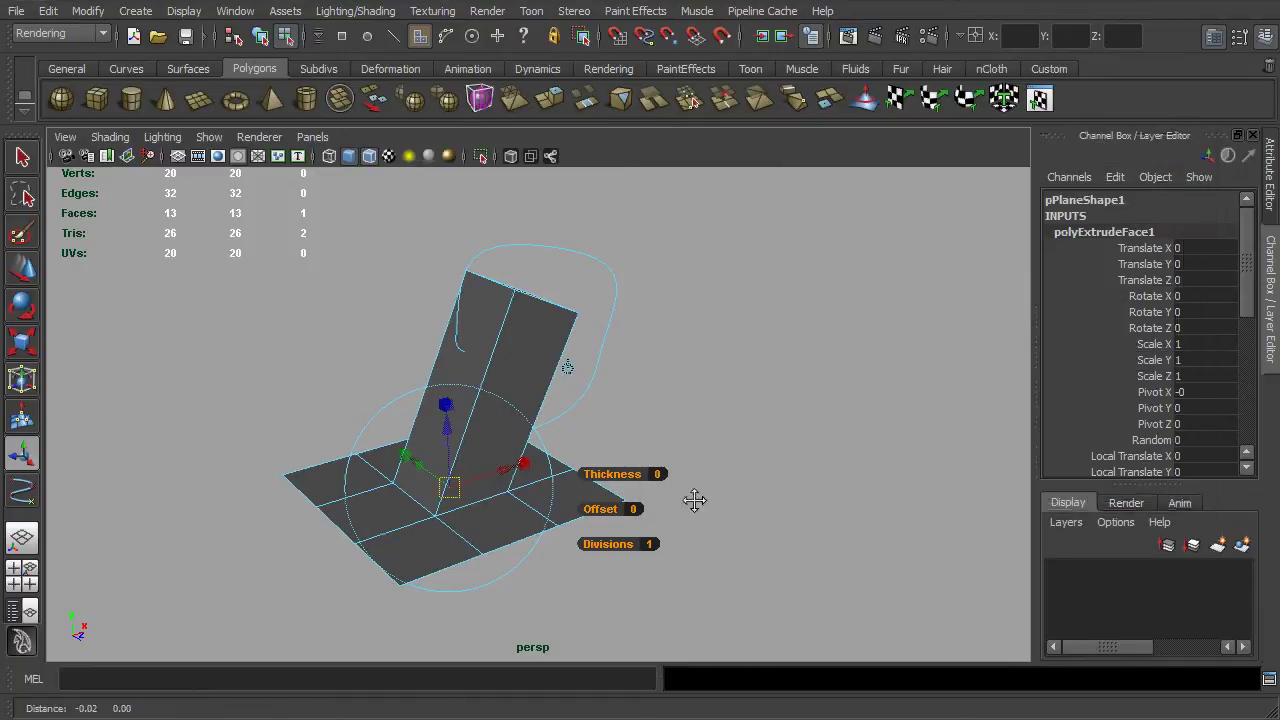
{"action": "left_click_drag", "start_coordinate": [695, 500], "coordinate": [803, 491], "text": "alt"}
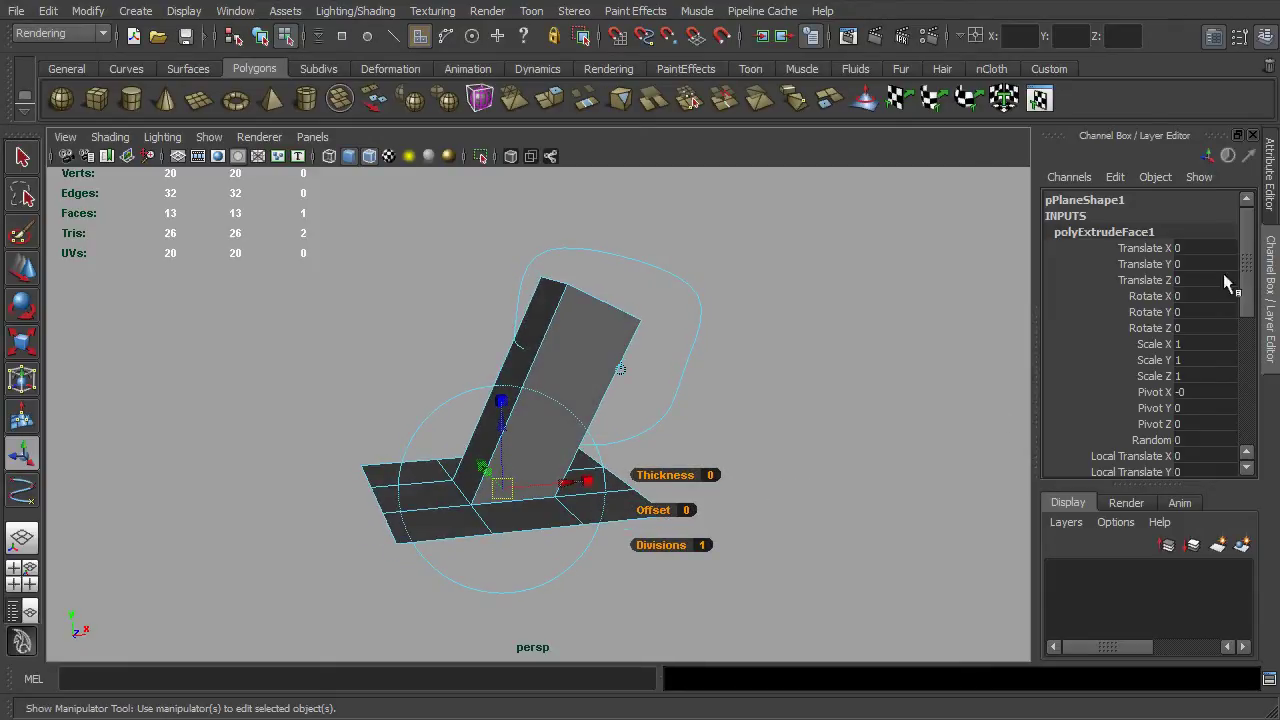
{"action": "left_click_drag", "start_coordinate": [1247, 265], "coordinate": [1256, 392]}
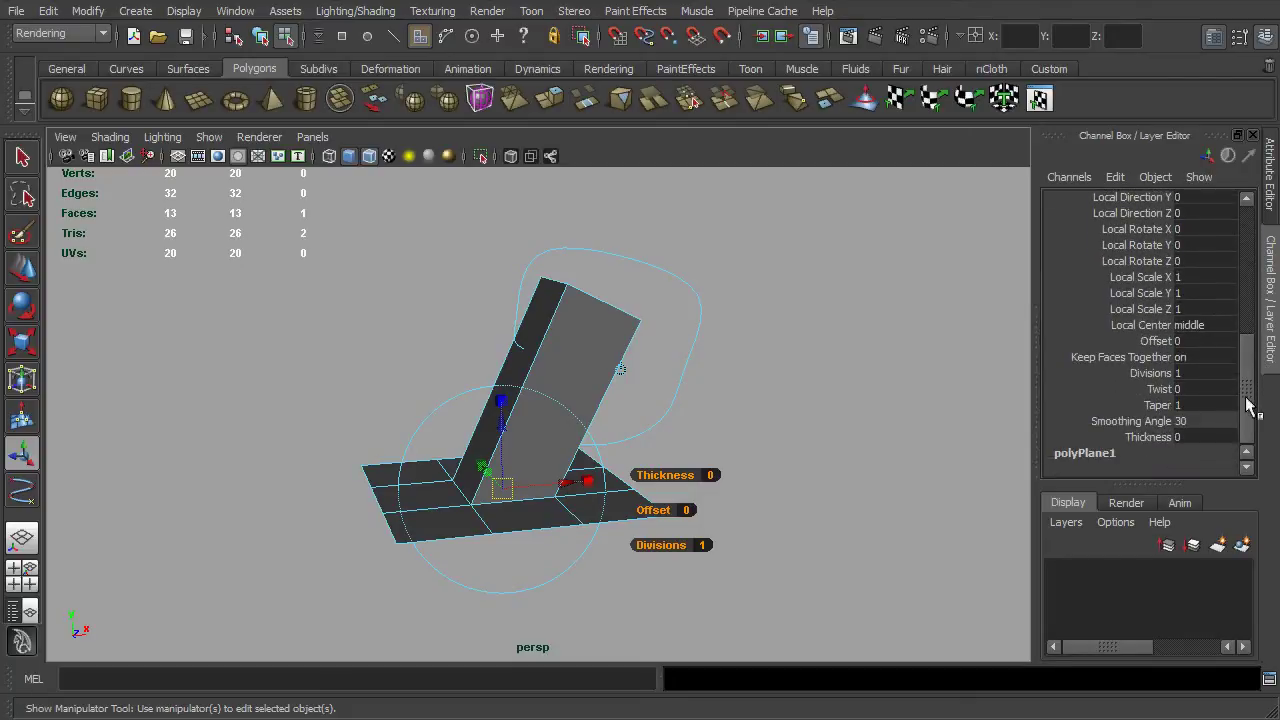
{"action": "left_click", "coordinate": [1140, 373]}
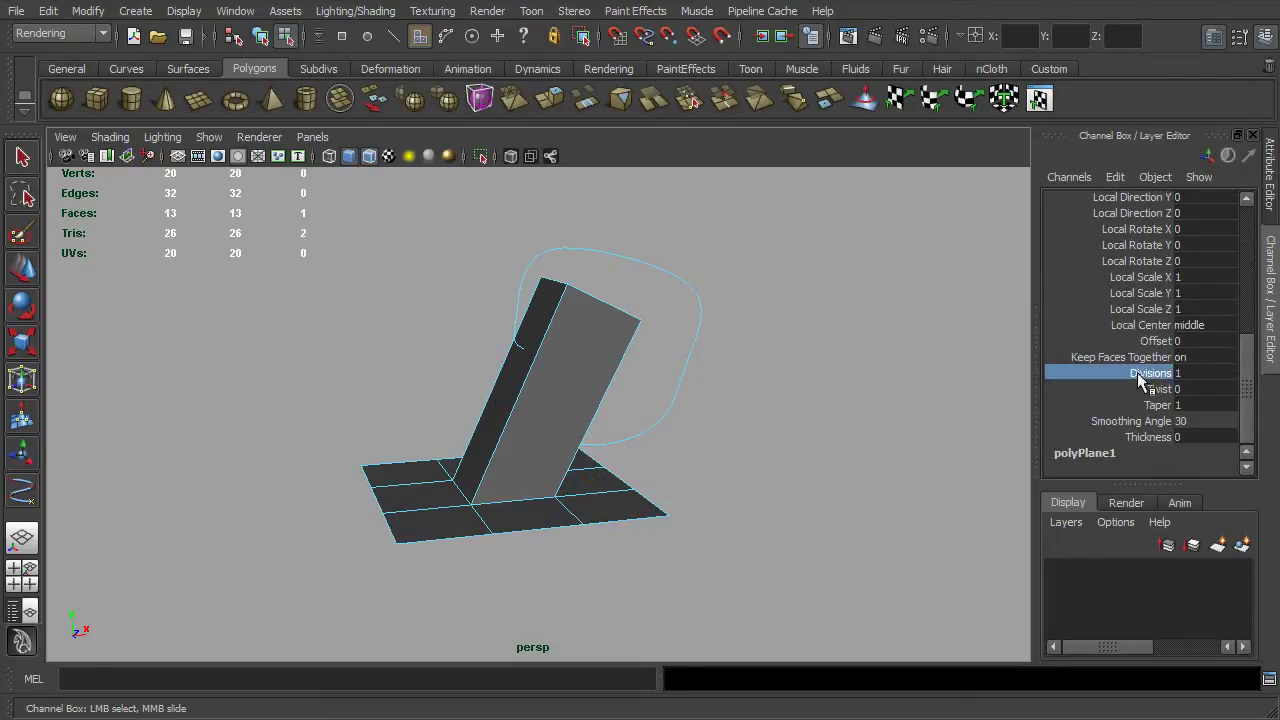
{"action": "middle_click_drag", "start_coordinate": [864, 413], "coordinate": [864, 413]}
{"action": "middle_click_drag", "start_coordinate": [740, 423], "coordinate": [1012, 391]}
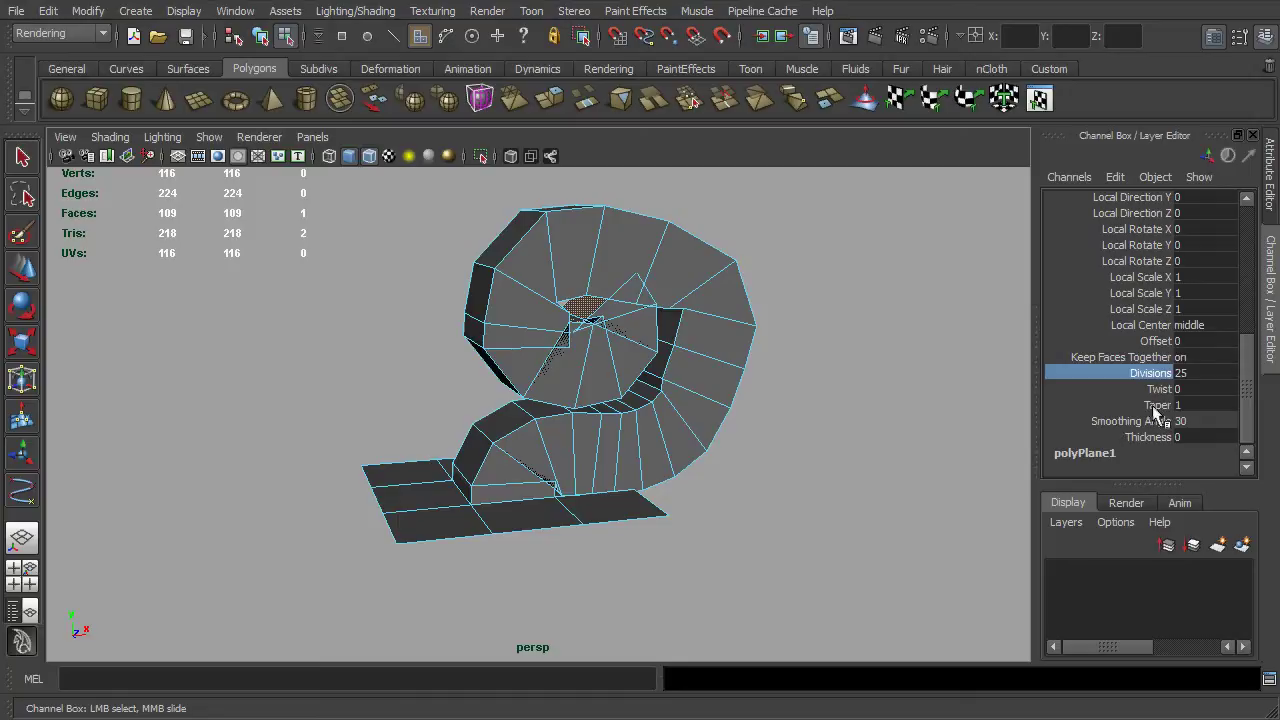
{"action": "left_click", "coordinate": [1157, 405]}
{"action": "middle_click_drag", "start_coordinate": [1157, 405], "coordinate": [694, 437]}
- Set the extrusion Twist to -129.488 and lower Divisions from 25 to 22
{"action": "left_click", "coordinate": [1158, 389]}
{"action": "left_click", "coordinate": [1152, 376]}
{"action": "middle_click_drag", "start_coordinate": [944, 388], "coordinate": [917, 392]}
{"action": "mouse_move", "coordinate": [678, 432]}
{"action": "left_mouse_down", "text": "alt"}
{"action": "mouse_move", "coordinate": [980, 429]}
{"action": "mouse_move", "coordinate": [800, 380]}
{"action": "mouse_move", "coordinate": [520, 390]}
{"action": "mouse_move", "coordinate": [650, 385]}
{"action": "mouse_move", "coordinate": [766, 357]}
{"action": "mouse_move", "coordinate": [794, 369]}
{"action": "mouse_move", "coordinate": [704, 373]}
{"action": "mouse_move", "coordinate": [694, 423]}
{"action": "mouse_move", "coordinate": [677, 429]}
{"action": "left_mouse_up", "text": "alt"}
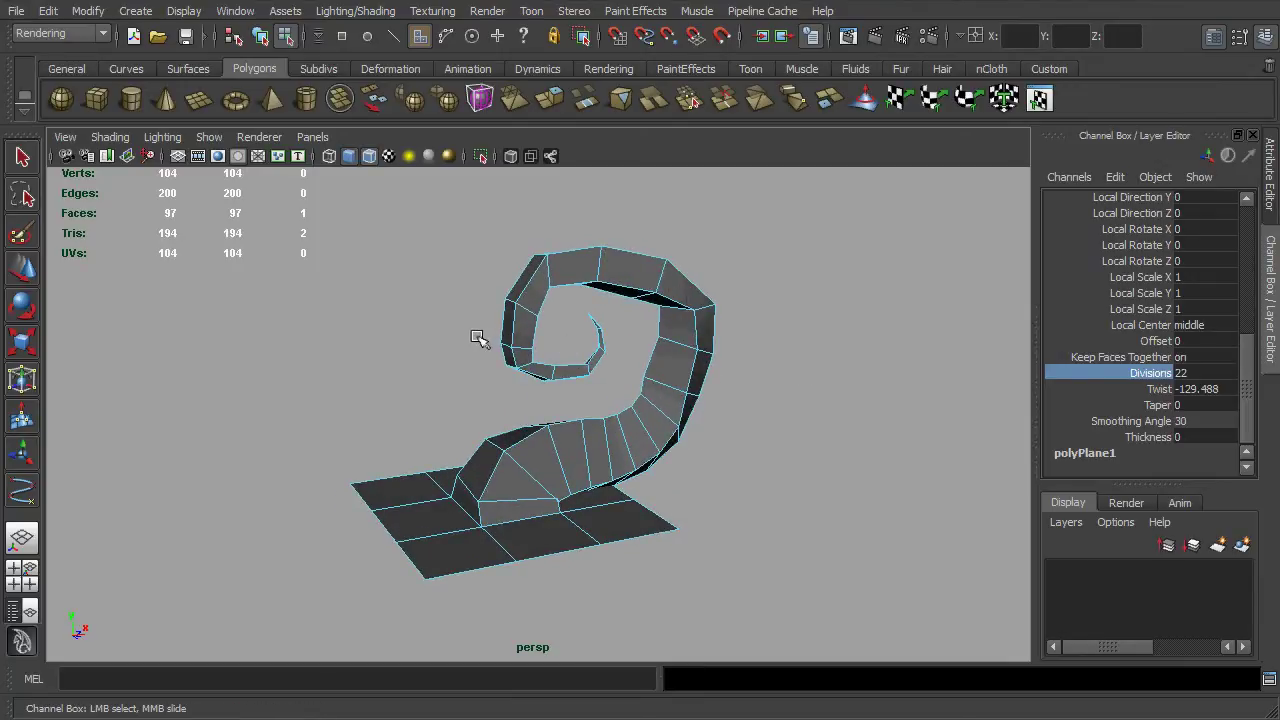
- In wireframe, select curve1 and display its control vertices for editing
{"action": "left_click", "coordinate": [348, 156]}
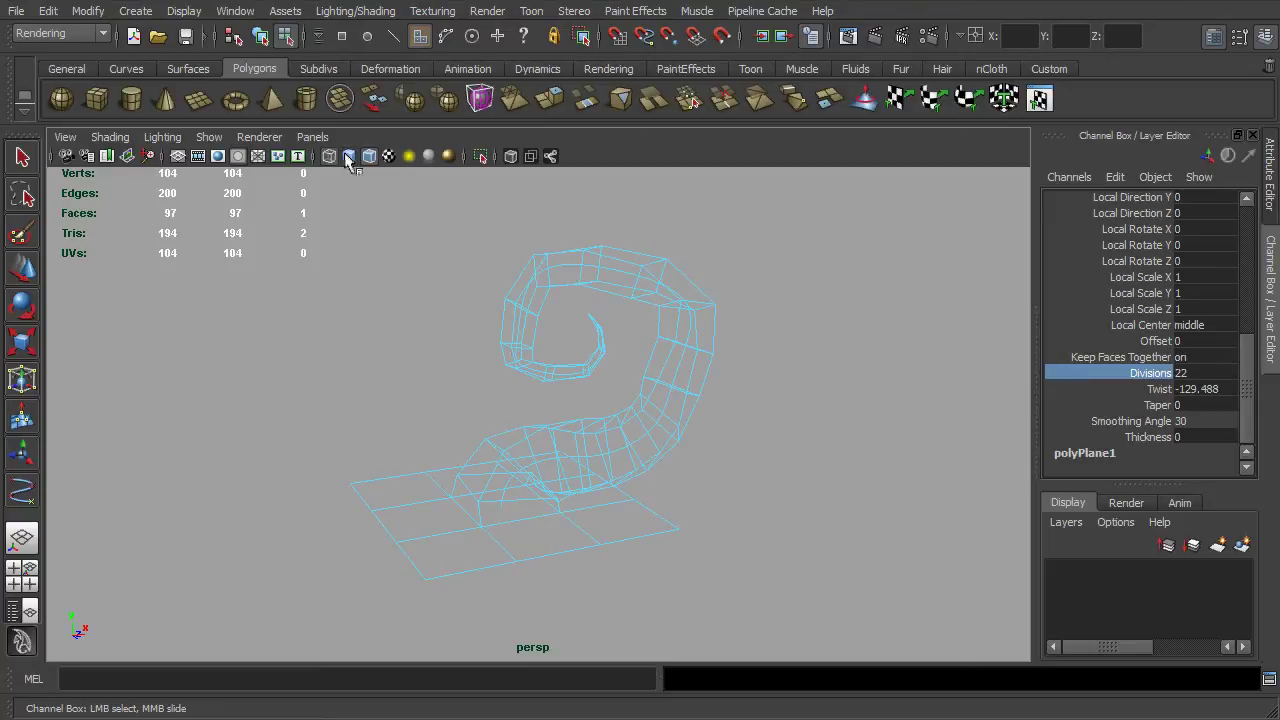
{"action": "middle_click_drag", "start_coordinate": [623, 360], "coordinate": [716, 397], "text": "alt"}
{"action": "right_click_drag", "start_coordinate": [660, 395], "coordinate": [703, 360]}
{"action": "key", "text": "t"}
{"action": "left_click", "coordinate": [648, 387]}
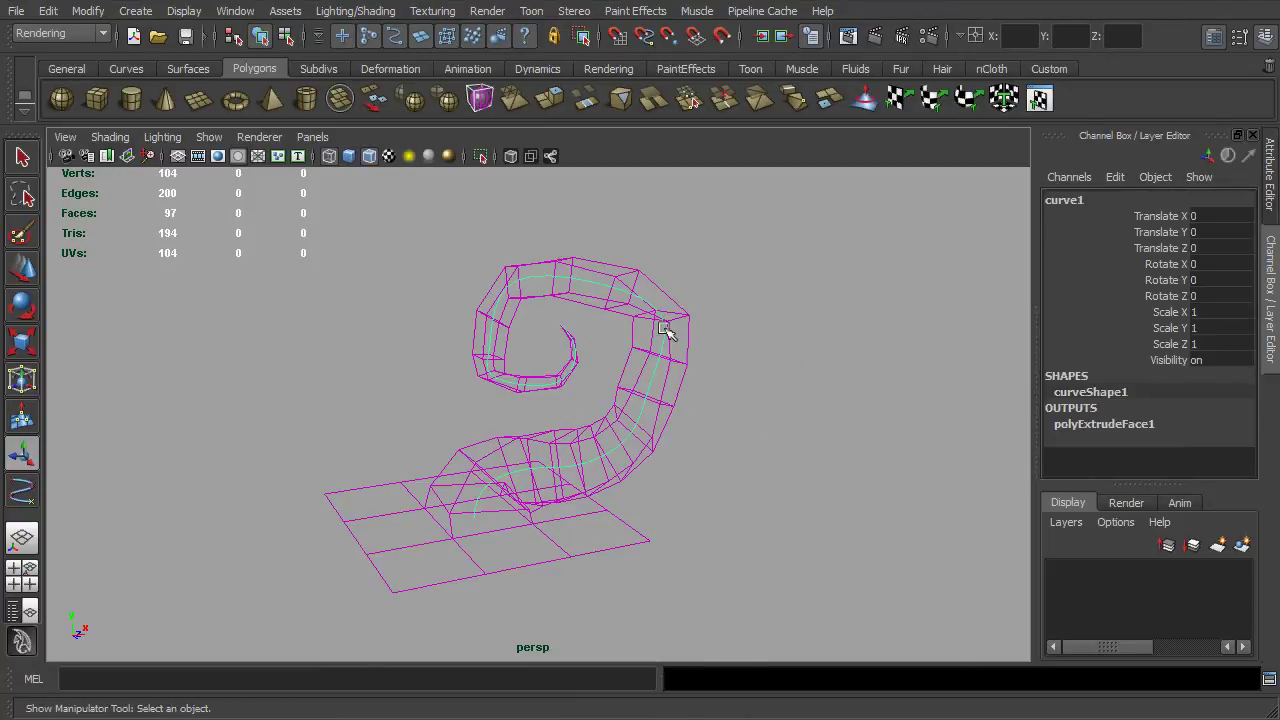
{"action": "left_click_drag", "start_coordinate": [665, 330], "coordinate": [603, 451], "text": "alt"}
{"action": "right_click", "coordinate": [688, 376]}
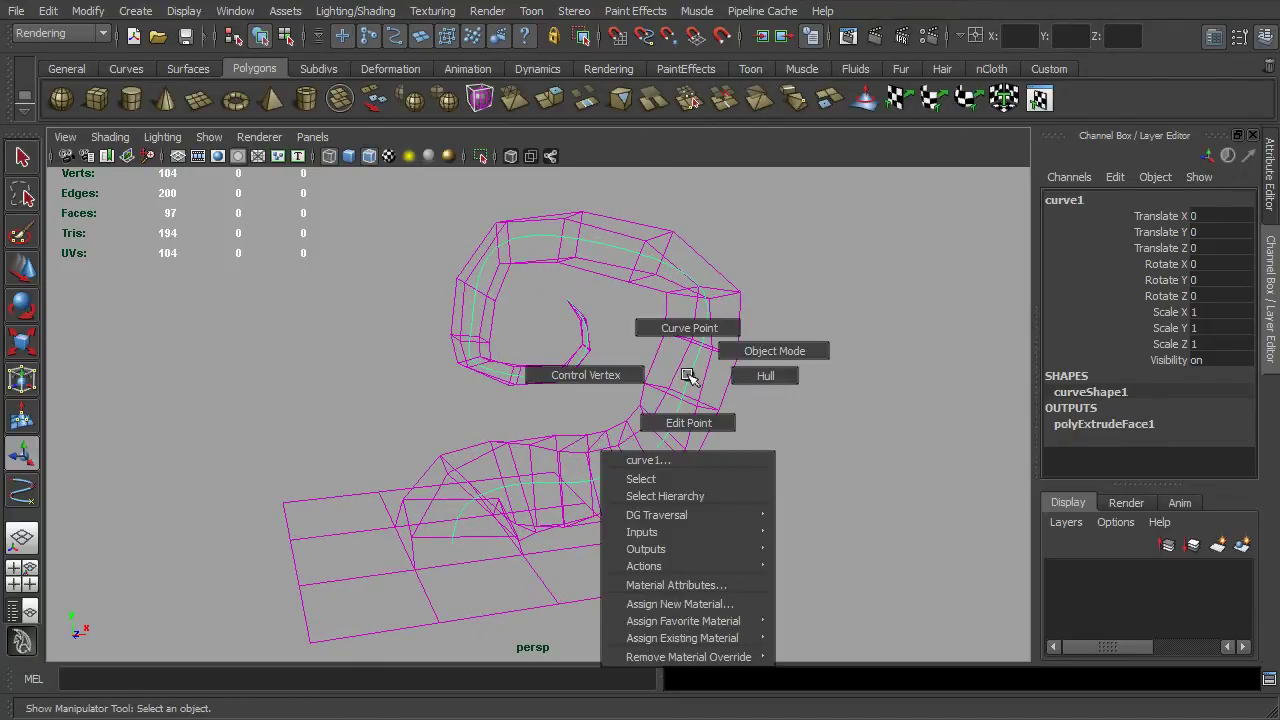
{"action": "left_click", "coordinate": [624, 375]}
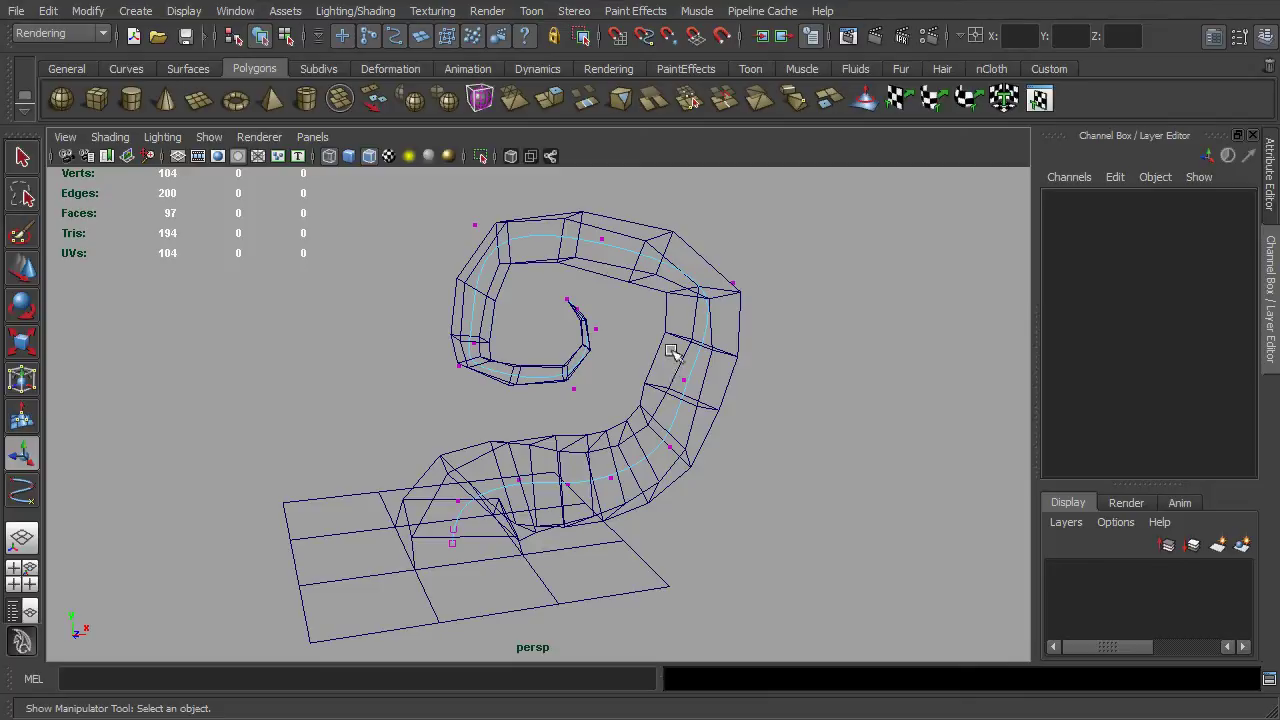
- Move an upper control vertex left to reshape the spiral, viewing it shaded
{"action": "left_click_drag", "start_coordinate": [735, 258], "coordinate": [760, 297]}
{"action": "key", "text": "w"}
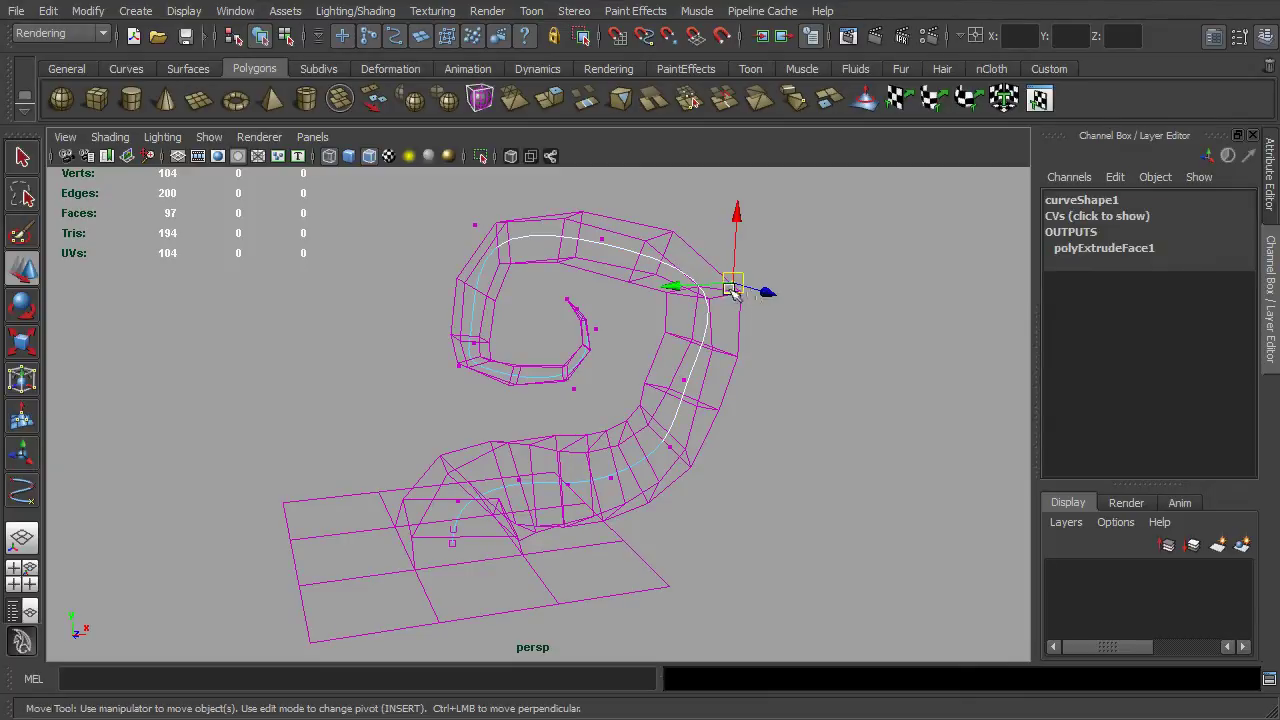
{"action": "mouse_move", "coordinate": [677, 292]}
{"action": "left_mouse_down"}
{"action": "mouse_move", "coordinate": [600, 308]}
{"action": "mouse_move", "coordinate": [635, 342]}
{"action": "mouse_move", "coordinate": [598, 320]}
{"action": "mouse_move", "coordinate": [572, 336]}
{"action": "mouse_move", "coordinate": [590, 327]}
{"action": "left_mouse_up"}
{"action": "key", "text": "5"}
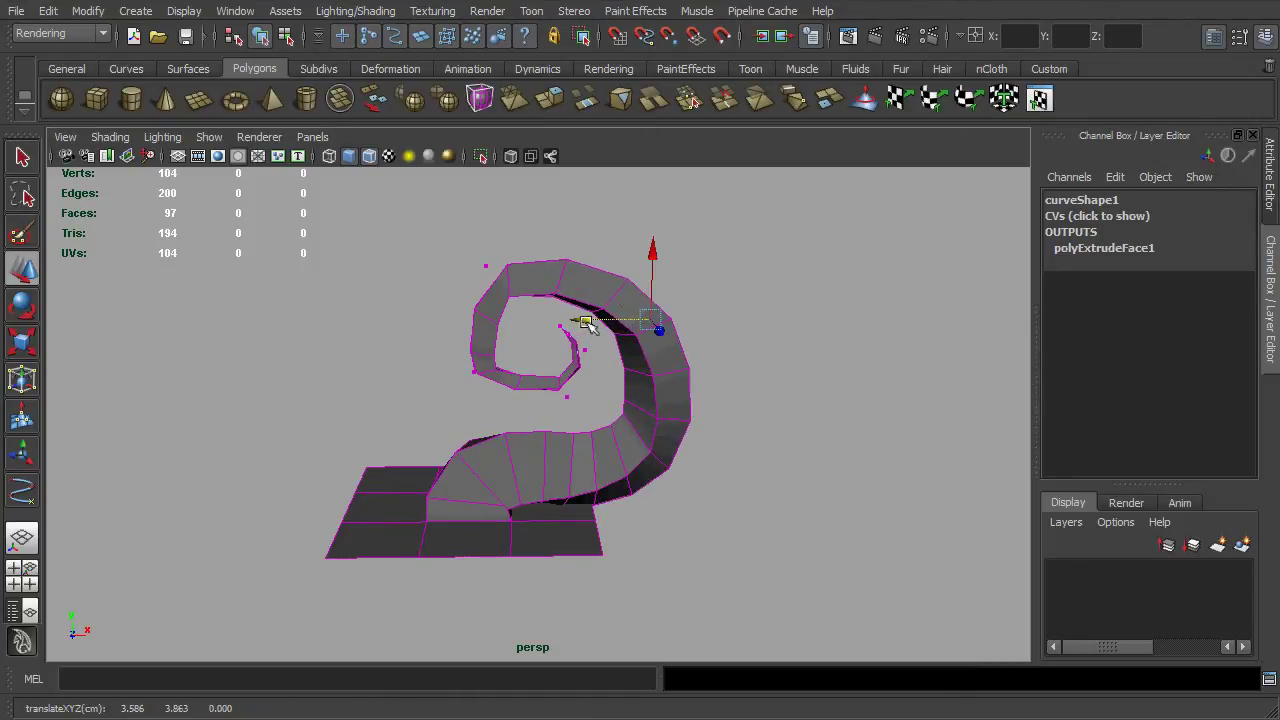
{"action": "mouse_move", "coordinate": [657, 253]}
{"action": "left_mouse_down"}
{"action": "mouse_move", "coordinate": [653, 220]}
{"action": "mouse_move", "coordinate": [654, 246]}
{"action": "left_mouse_up"}
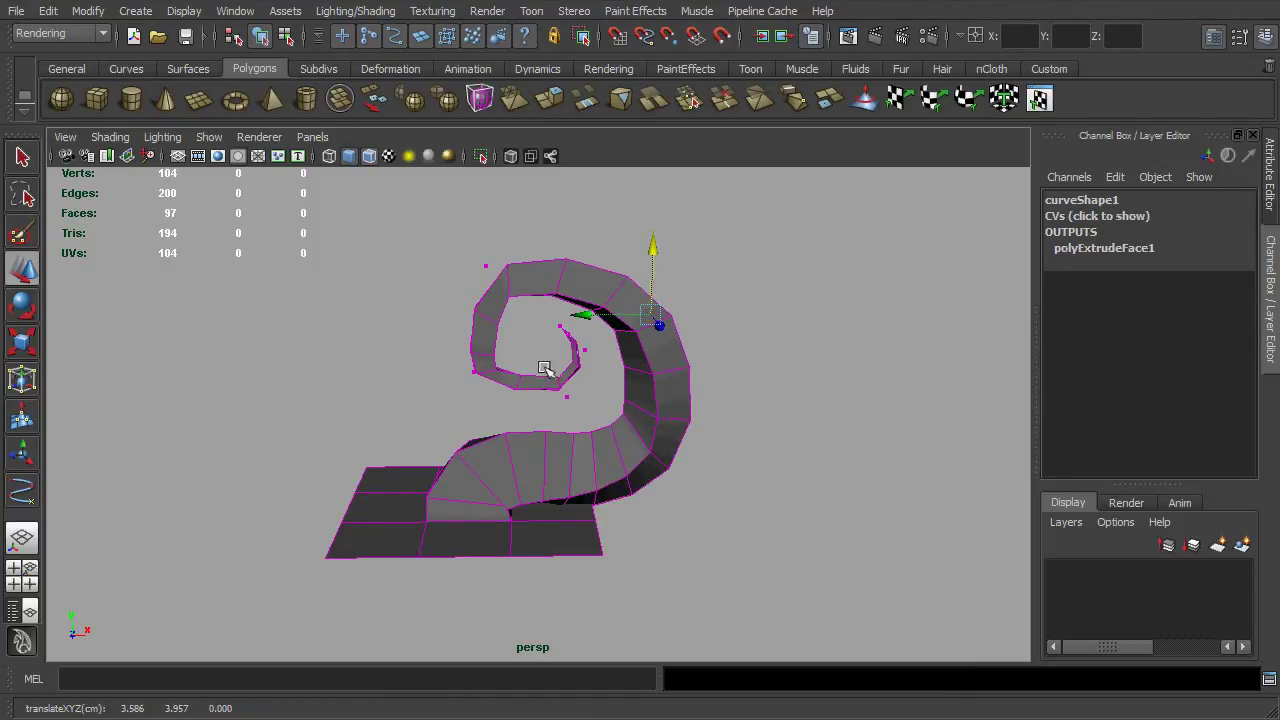
- Select a lower control vertex in wireframe and pull it sideways, then left and up
{"action": "left_click_drag", "start_coordinate": [441, 363], "coordinate": [470, 390]}
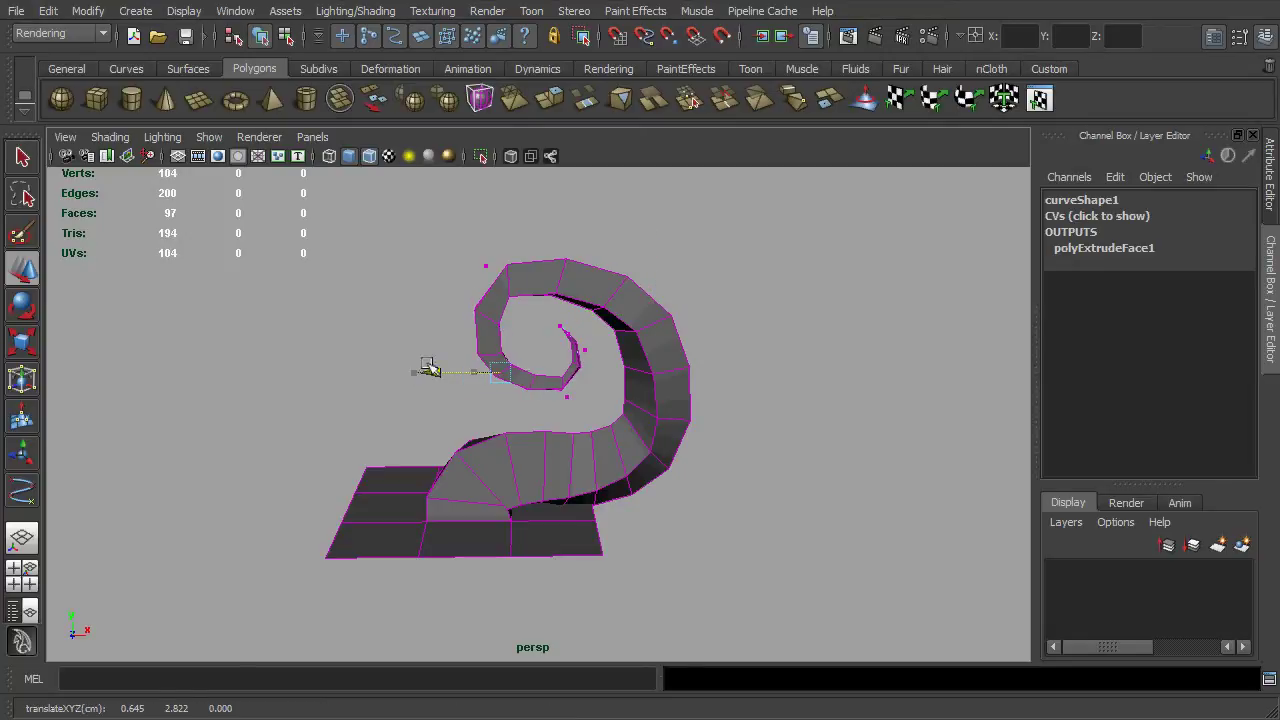
{"action": "left_click_drag", "start_coordinate": [450, 228], "coordinate": [504, 280]}
{"action": "left_click_drag", "start_coordinate": [430, 410], "coordinate": [462, 432], "text": "alt"}
{"action": "key", "text": "4"}
{"action": "left_click_drag", "start_coordinate": [627, 443], "coordinate": [686, 457]}
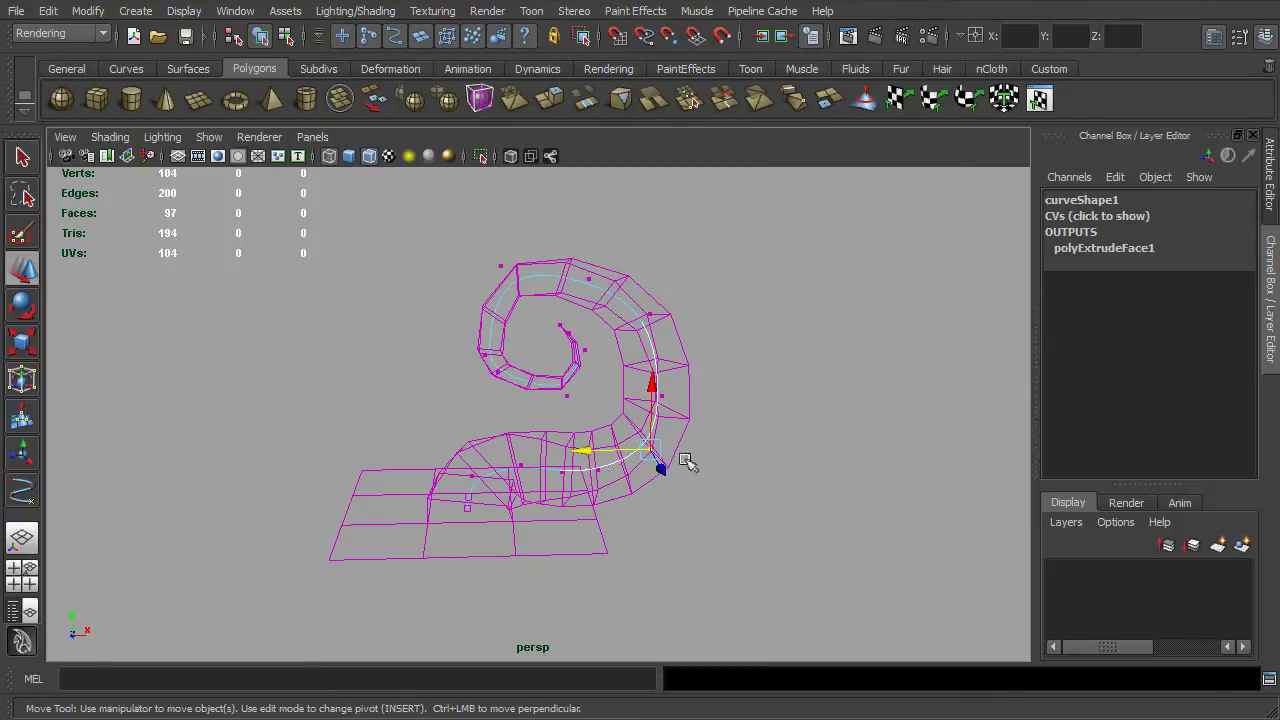
{"action": "left_click_drag", "start_coordinate": [586, 449], "coordinate": [465, 462]}
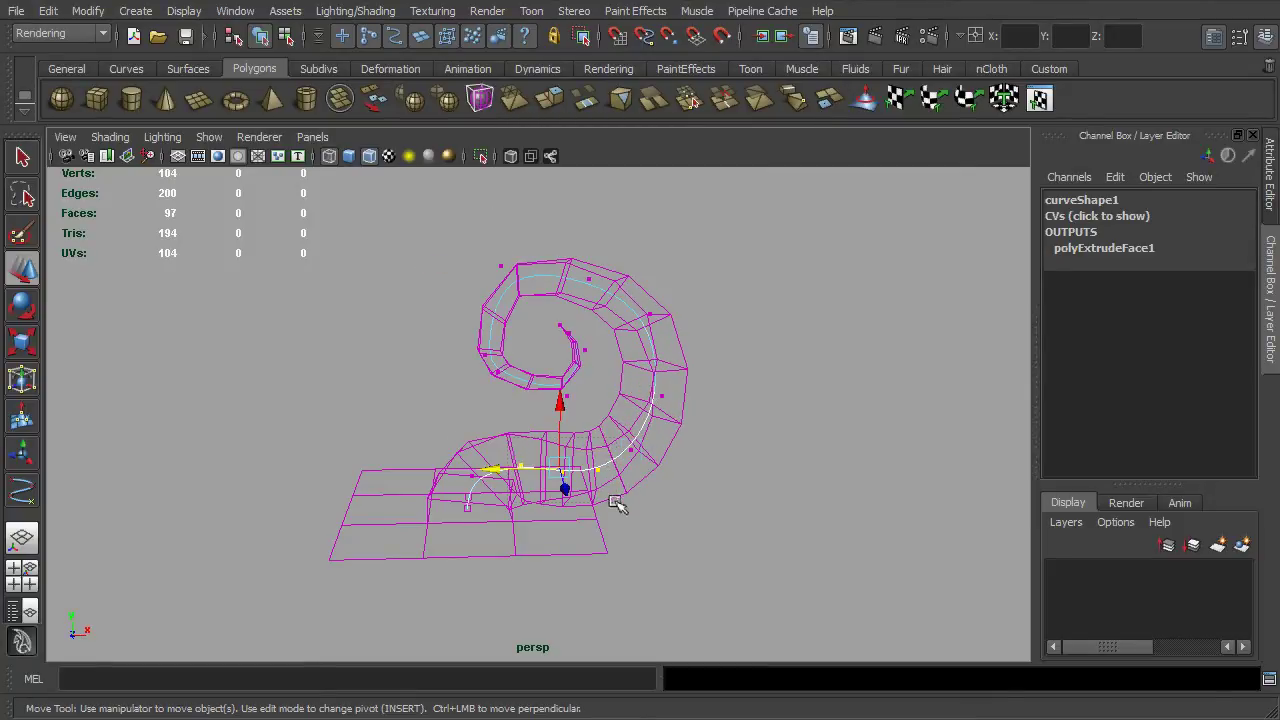
{"action": "left_click_drag", "start_coordinate": [560, 403], "coordinate": [677, 437]}
- Raise another control vertex and return to shaded display to check the spiral
{"action": "left_click_drag", "start_coordinate": [722, 340], "coordinate": [622, 487]}
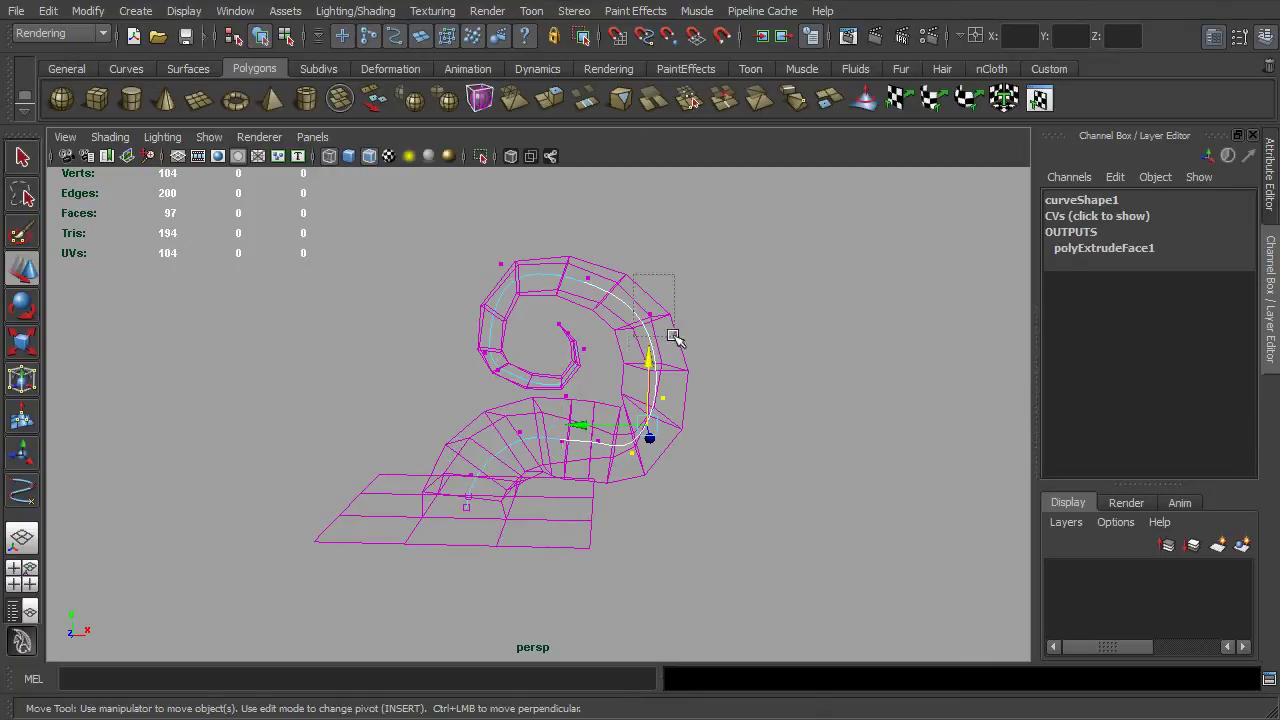
{"action": "left_click_drag", "start_coordinate": [660, 345], "coordinate": [643, 258]}
{"action": "key", "text": "5"}
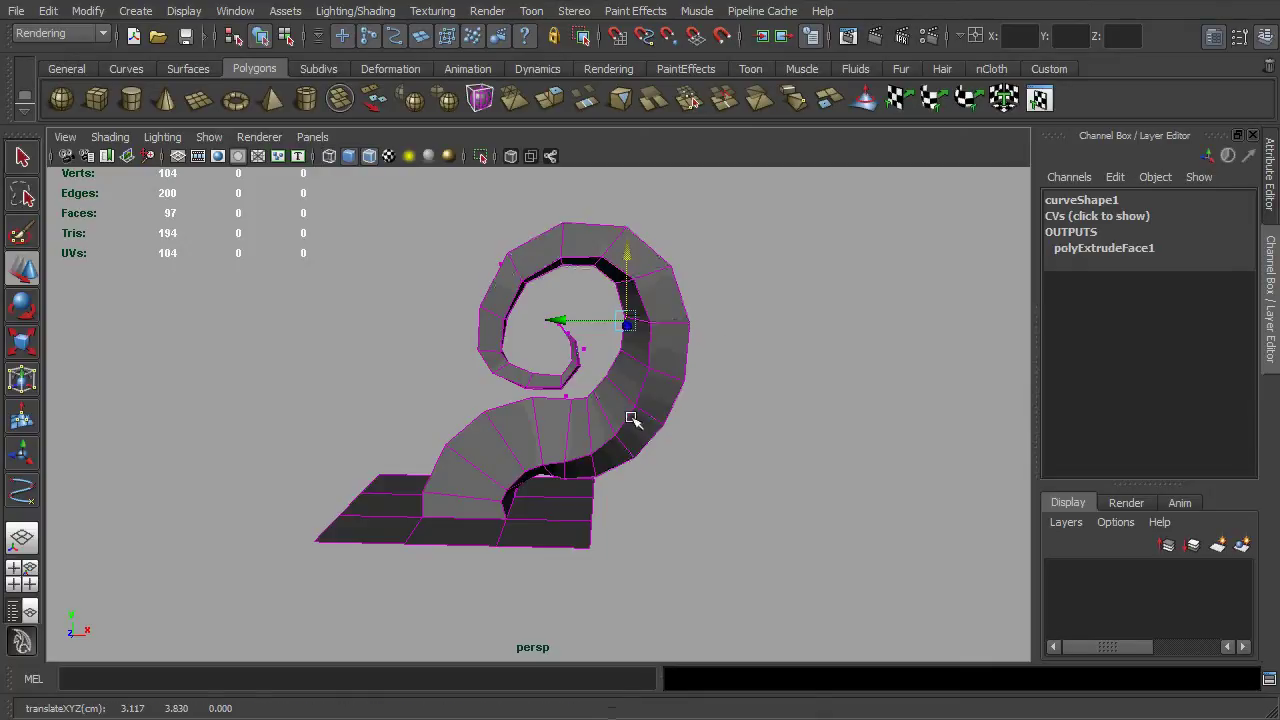
{"action": "mouse_move", "coordinate": [629, 423]}
{"action": "left_mouse_down", "text": "alt"}
{"action": "mouse_move", "coordinate": [811, 463]}
{"action": "mouse_move", "coordinate": [620, 470]}
{"action": "left_mouse_up", "text": "alt"}
- Move one more control vertex down and left to finish shaping the spiral
{"action": "key", "text": "q"}
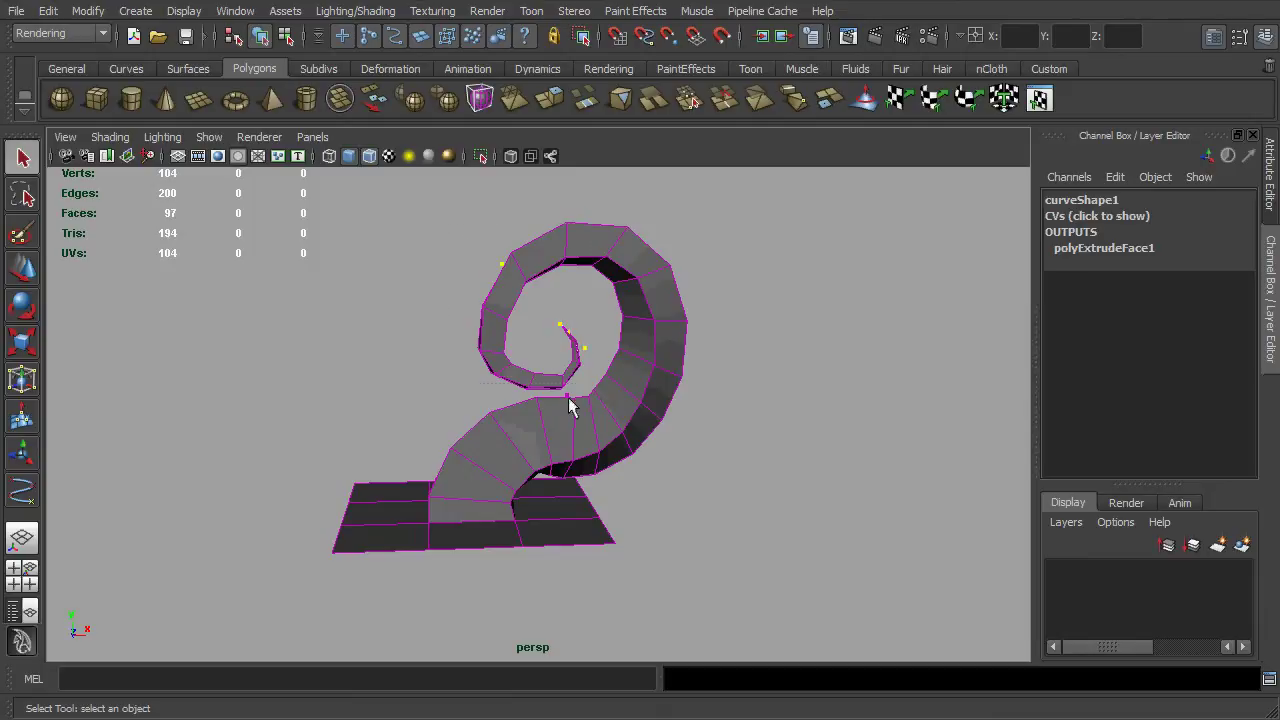
{"action": "left_click_drag", "start_coordinate": [571, 400], "coordinate": [594, 431], "text": "alt"}
{"action": "key", "text": "w"}
{"action": "left_click", "coordinate": [585, 331]}
{"action": "left_click_drag", "start_coordinate": [585, 331], "coordinate": [490, 445]}
- Select the pPlane1 spiral mesh and delete its construction history via Edit > Delete by Type
{"action": "key", "text": "q"}
{"action": "right_click_drag", "start_coordinate": [525, 453], "coordinate": [605, 430]}
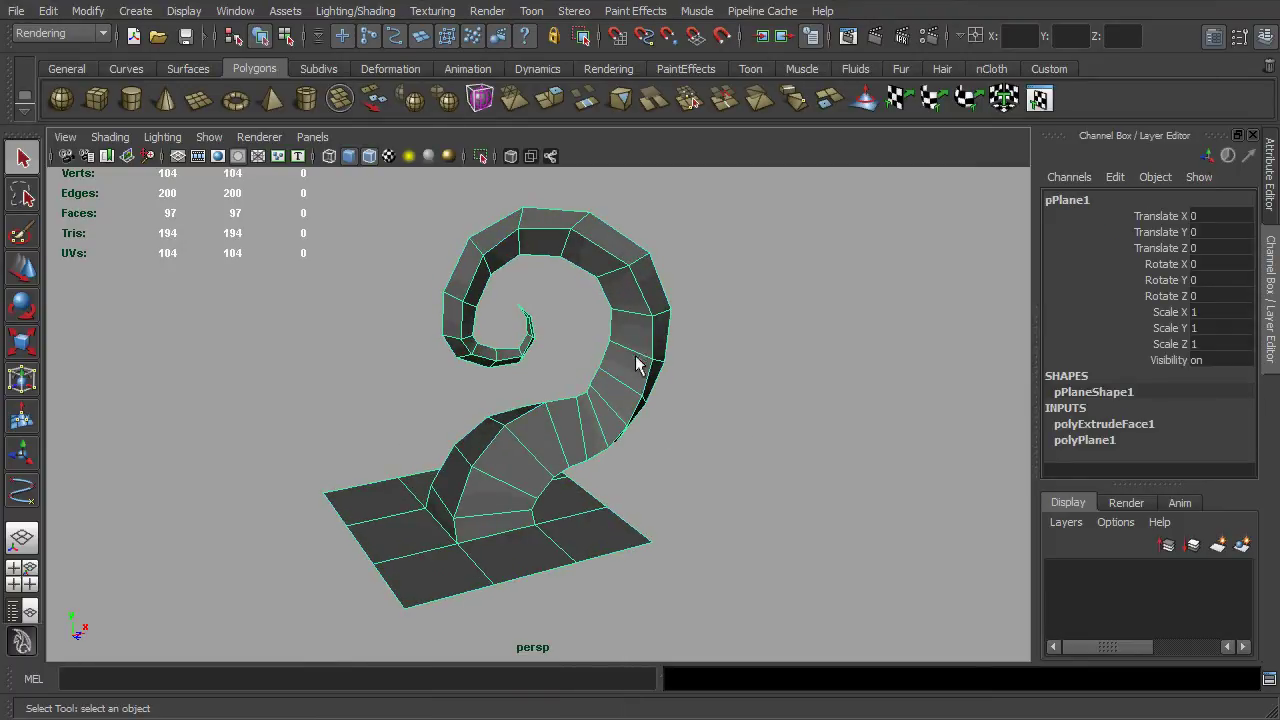
{"action": "left_click", "coordinate": [49, 11]}
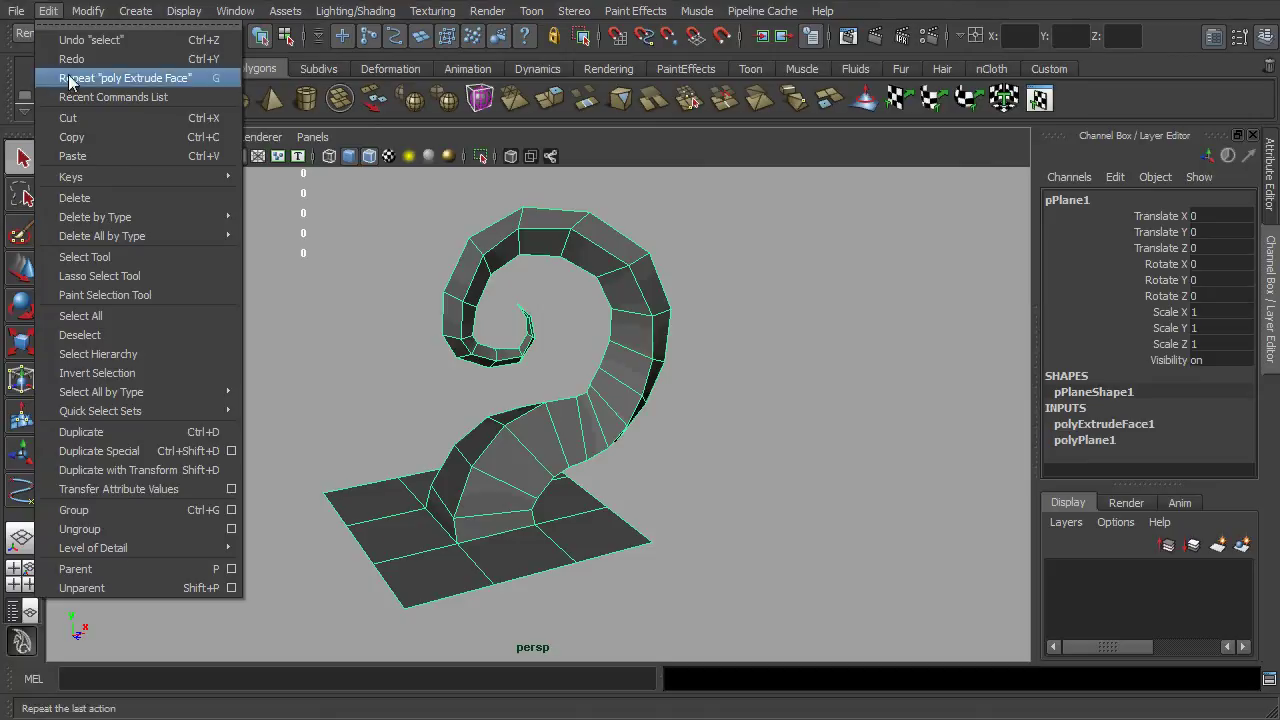
{"action": "mouse_move", "coordinate": [96, 219]}
{"action": "left_click", "coordinate": [284, 228]}
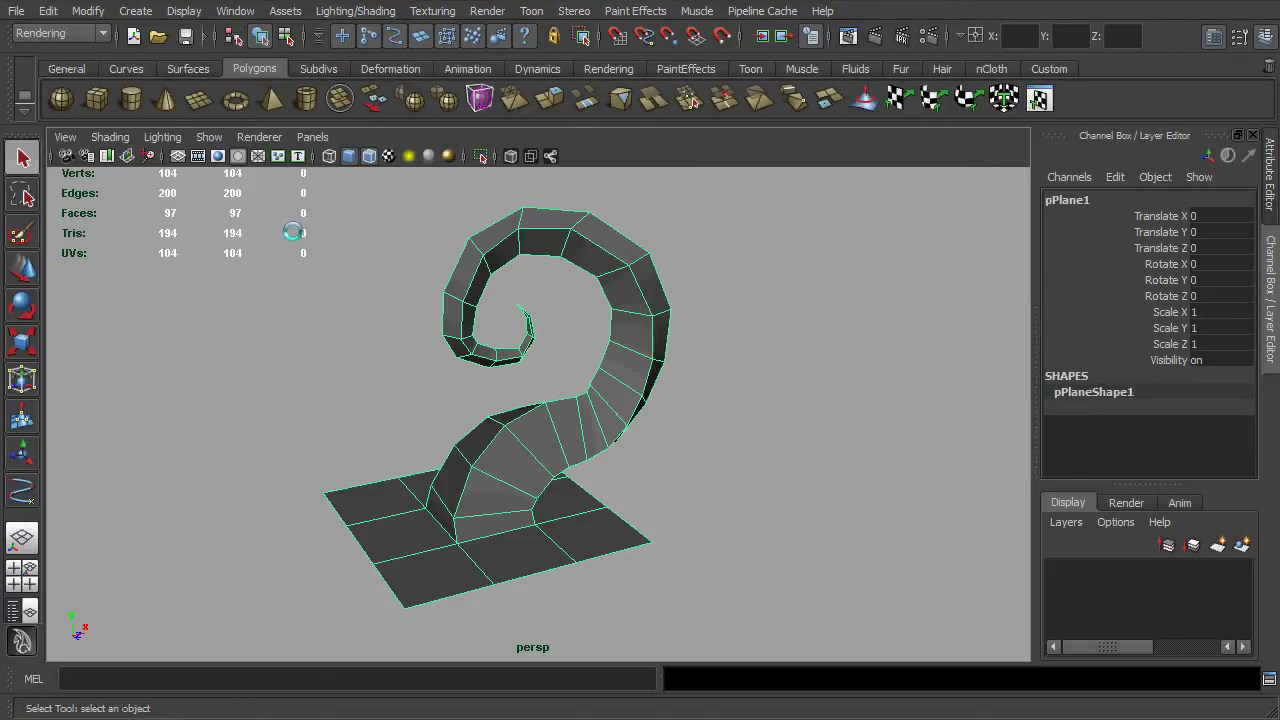
{"action": "left_click_drag", "start_coordinate": [602, 380], "coordinate": [662, 448], "text": "alt"}
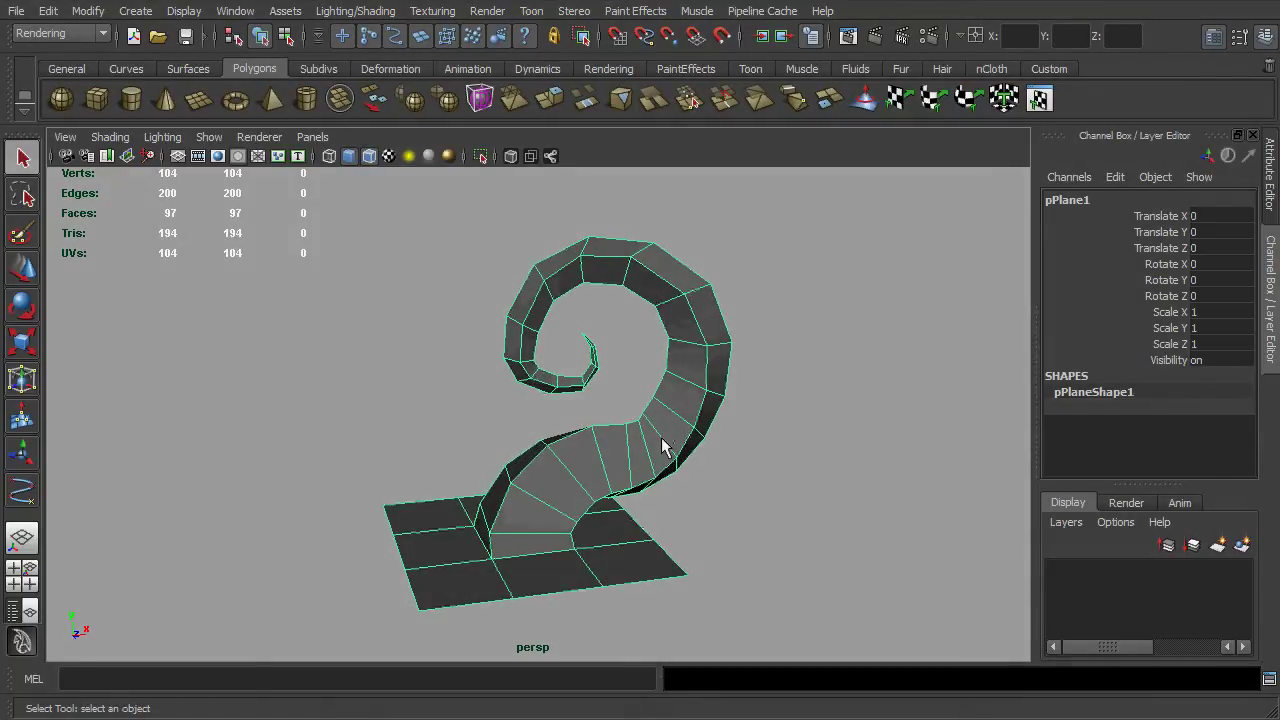